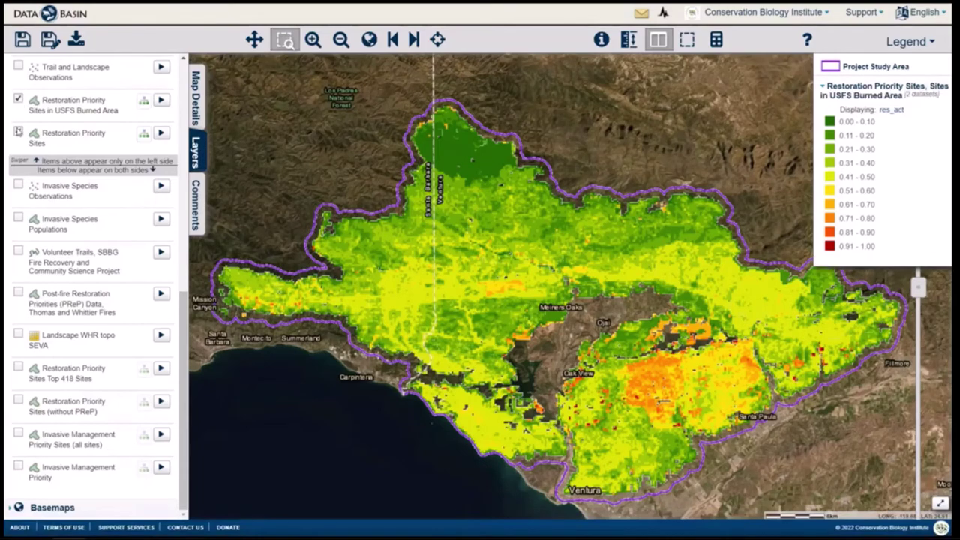
Step: Hide the Restoration Priority Sites layer and frame the high-priority cells of the USFS Burned Area layer near Oak Creek
click(18, 132)
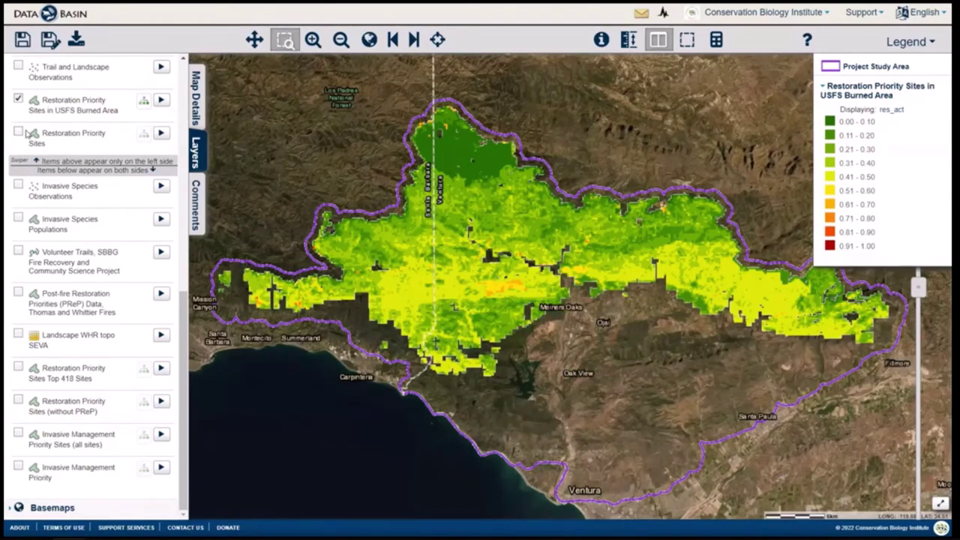
mouse_move(30, 134)
click(313, 39)
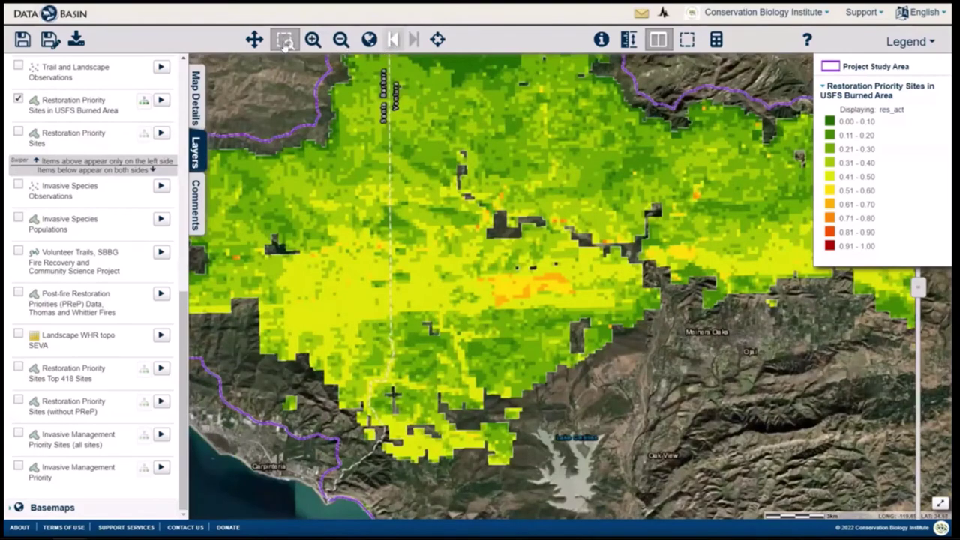
click(286, 42)
scroll(396, 278, down, 1)
drag(239, 288, 274, 316)
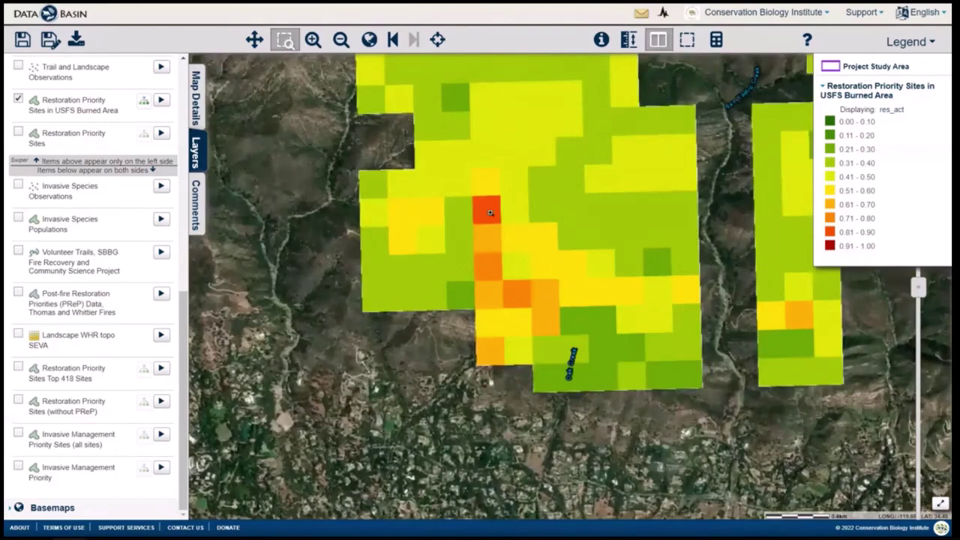
Step: Open the EEMS model of Restoration Priority Sites in USFS Burned Area and display its unnormalized Restoration Action Locations and Invasive Management Priority results
click(145, 105)
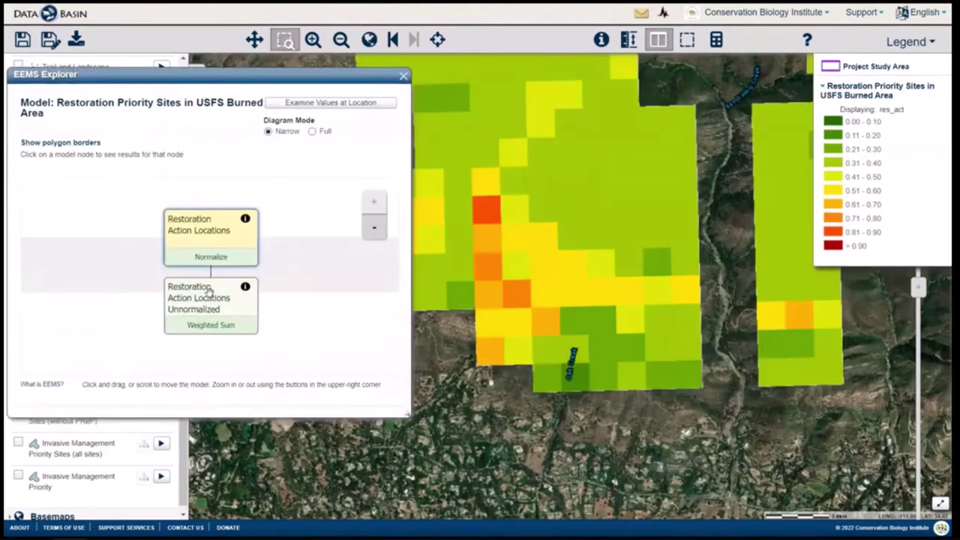
click(211, 298)
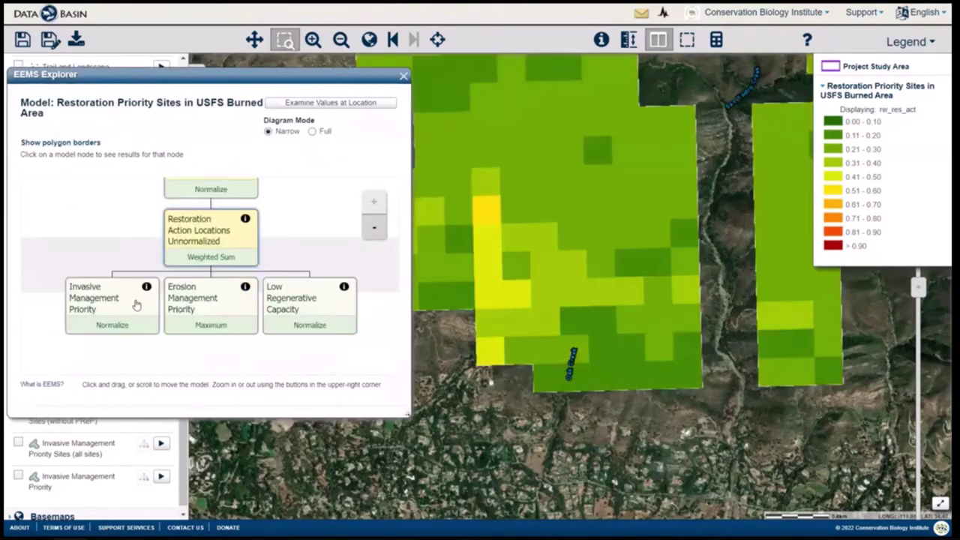
click(91, 309)
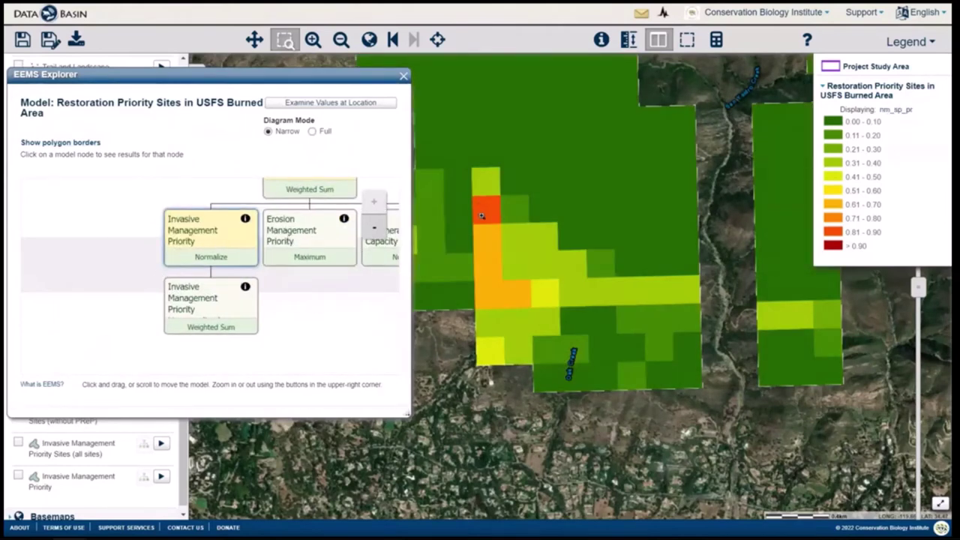
Step: Display the Erosion Management Priority node and compare its pattern across the whole study area with the Oak Creek close-up
click(299, 242)
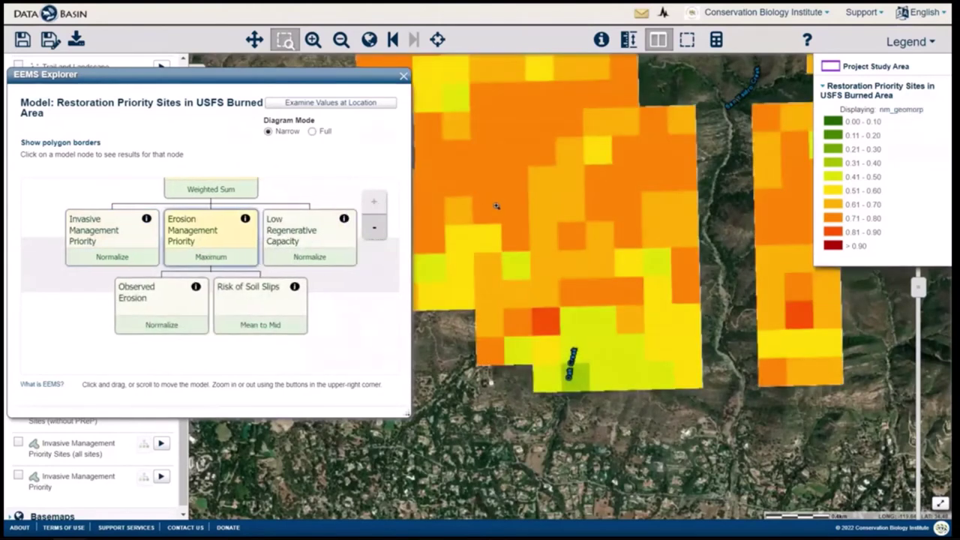
click(389, 49)
click(390, 49)
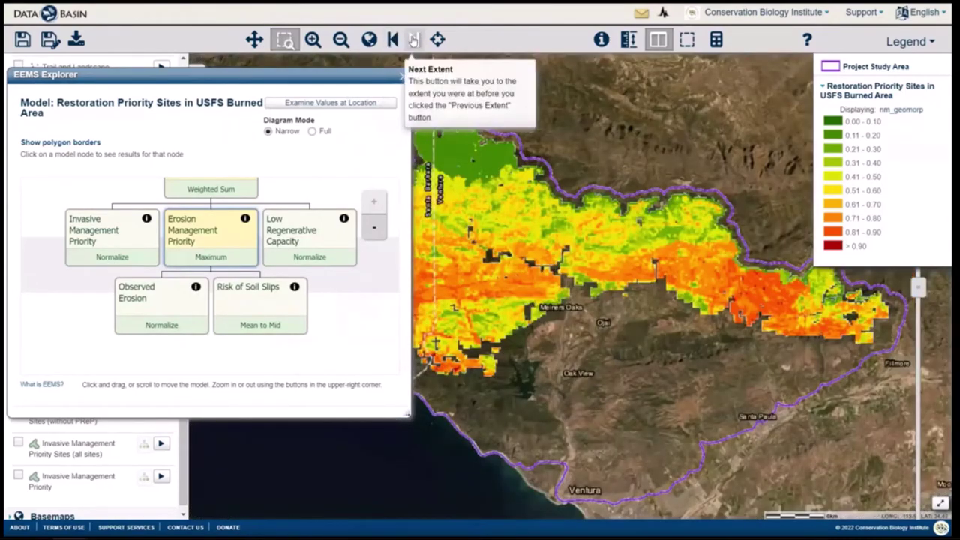
drag(323, 75, 859, 227)
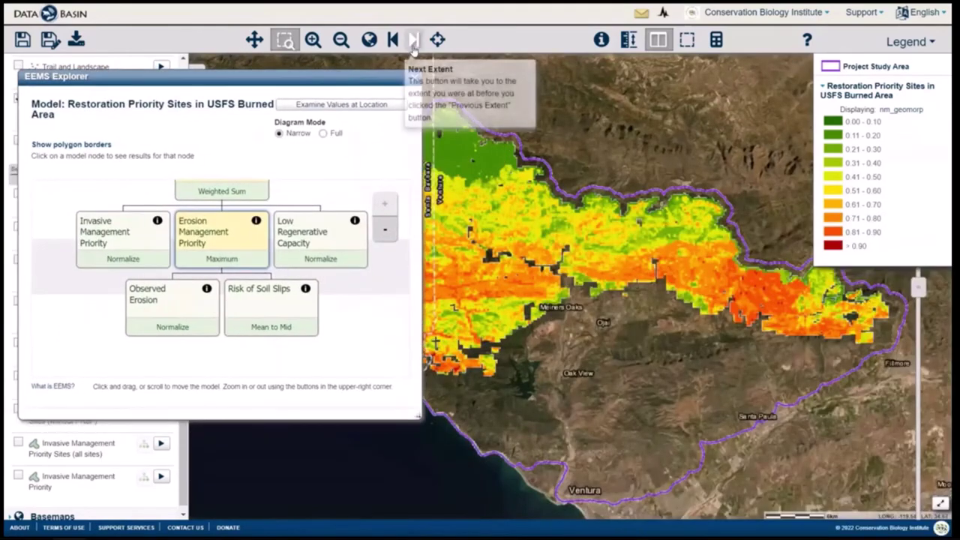
click(413, 45)
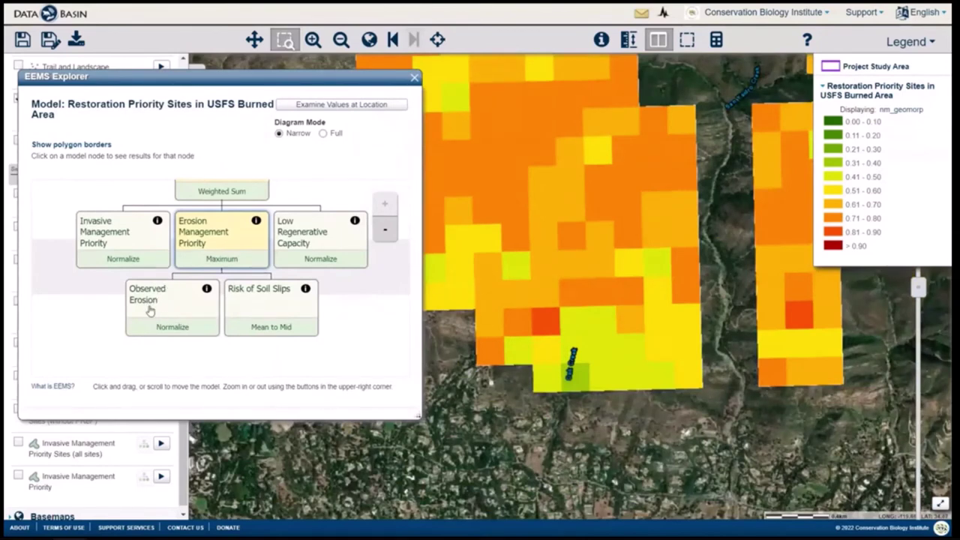
Step: Trace Risk of Soil Slips down to Soil Burn Severity and view that input at both the study-area and close-up extents
click(251, 296)
click(212, 301)
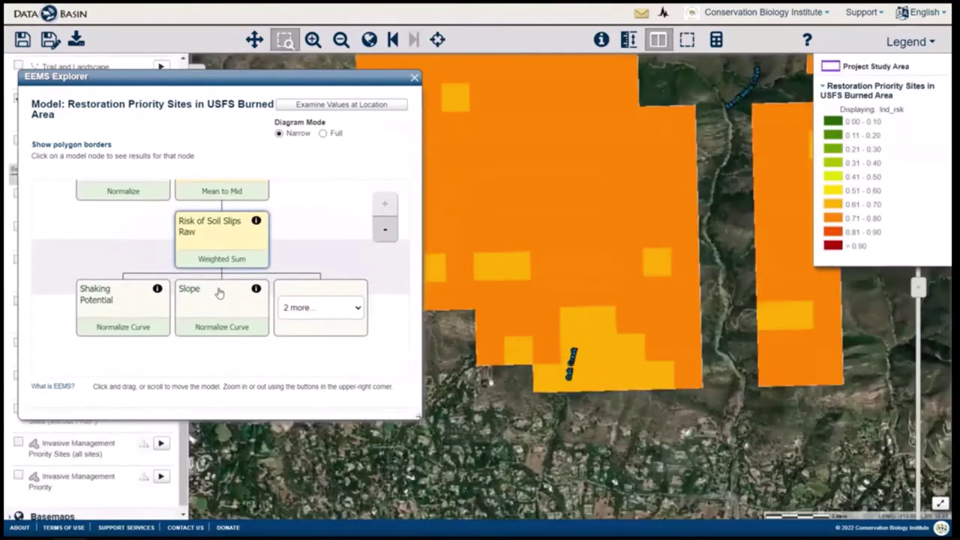
click(314, 307)
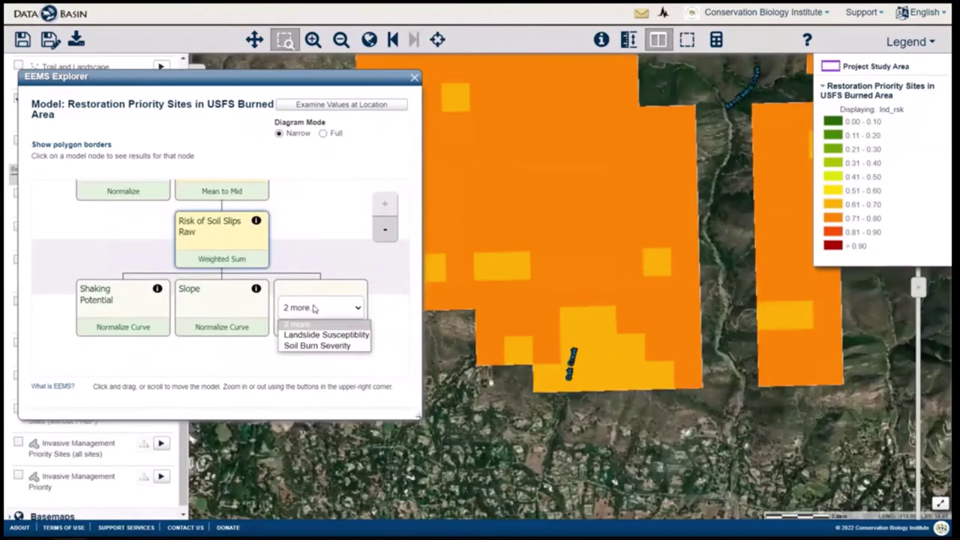
click(307, 347)
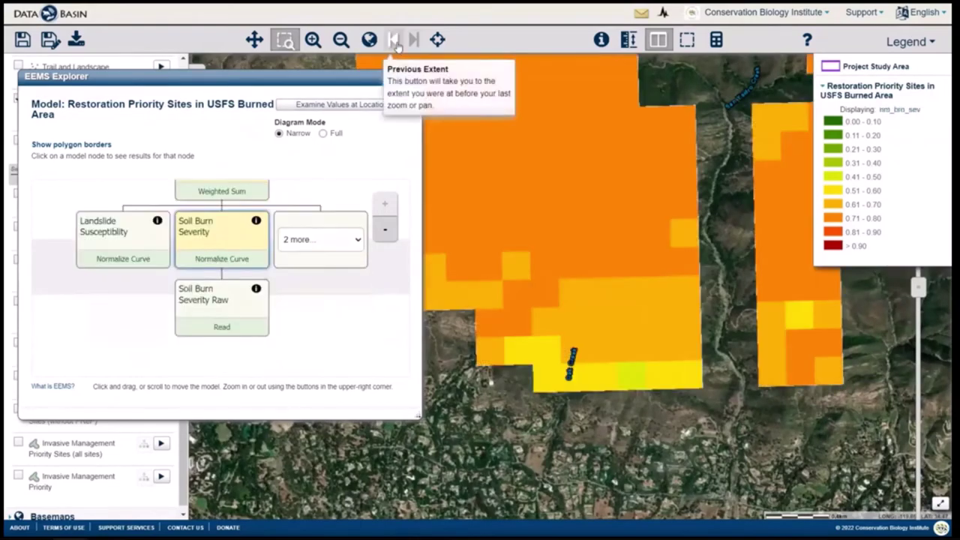
click(394, 42)
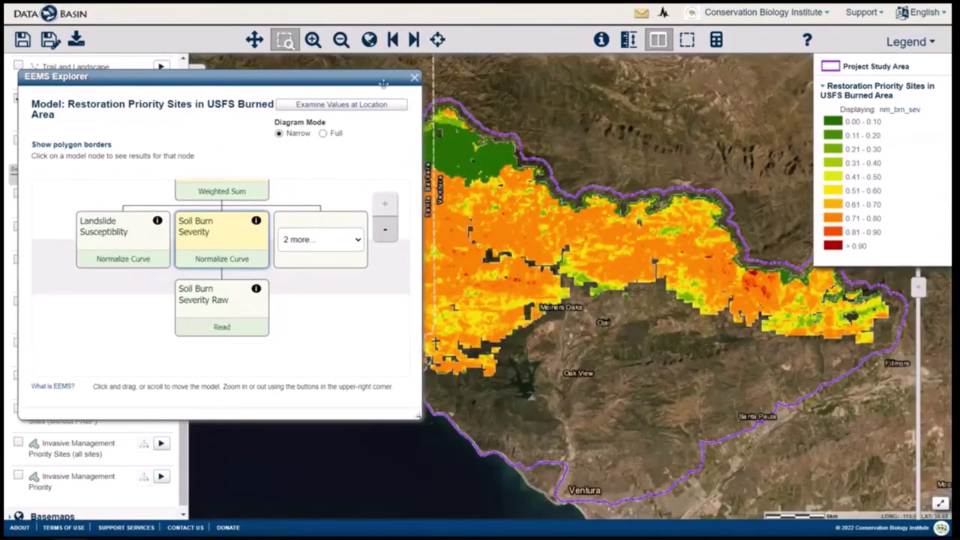
click(409, 42)
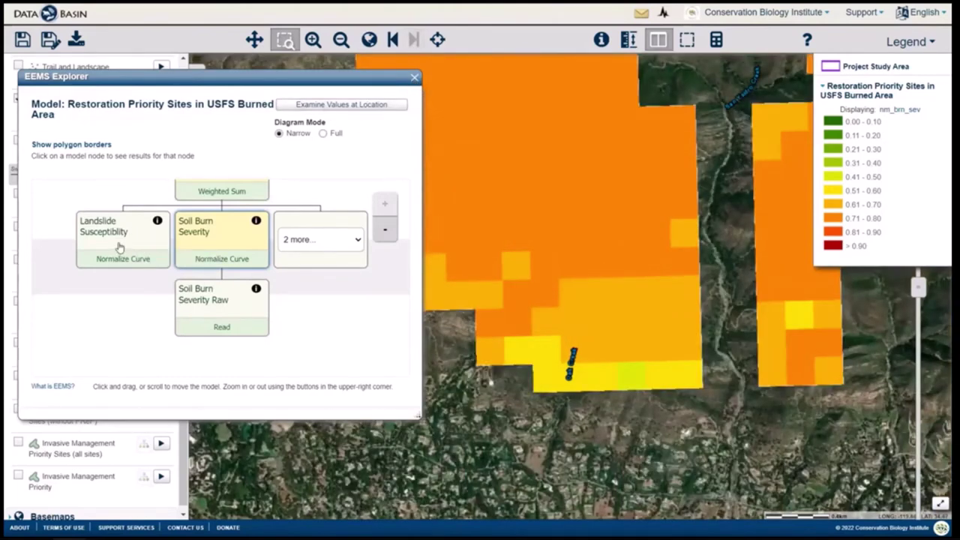
Step: Return through Observed Erosion to Invasive Management Priority and display its Foeniculum vulgare Restoration Value input
click(218, 193)
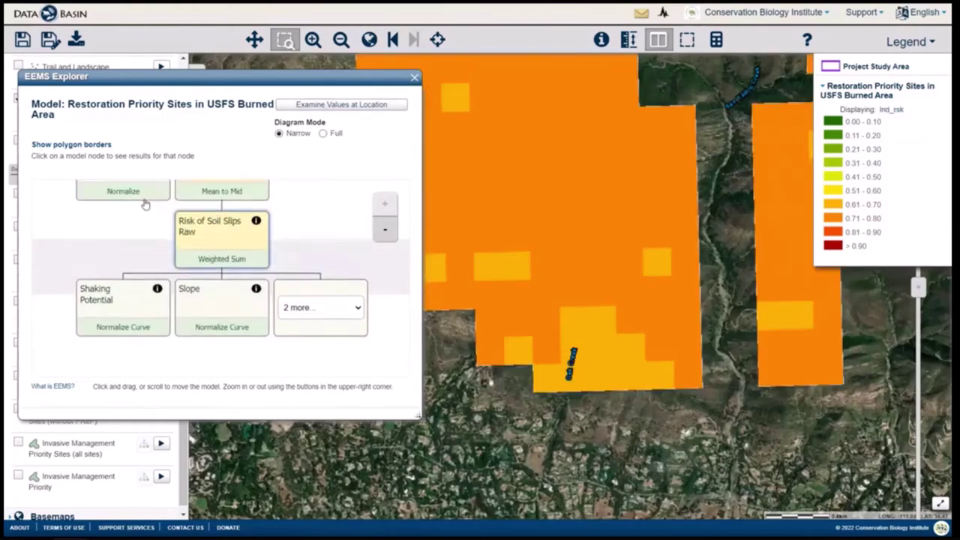
click(130, 187)
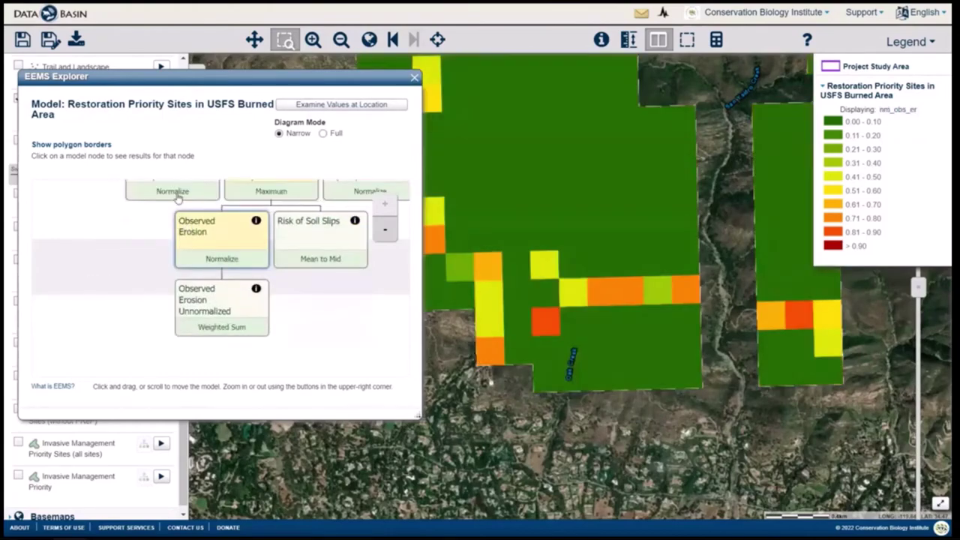
click(176, 192)
click(186, 245)
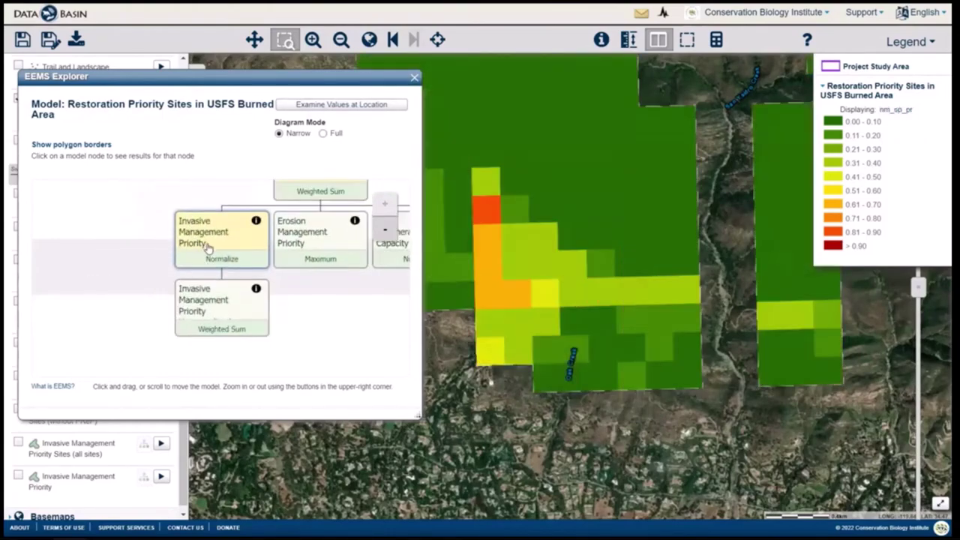
click(196, 298)
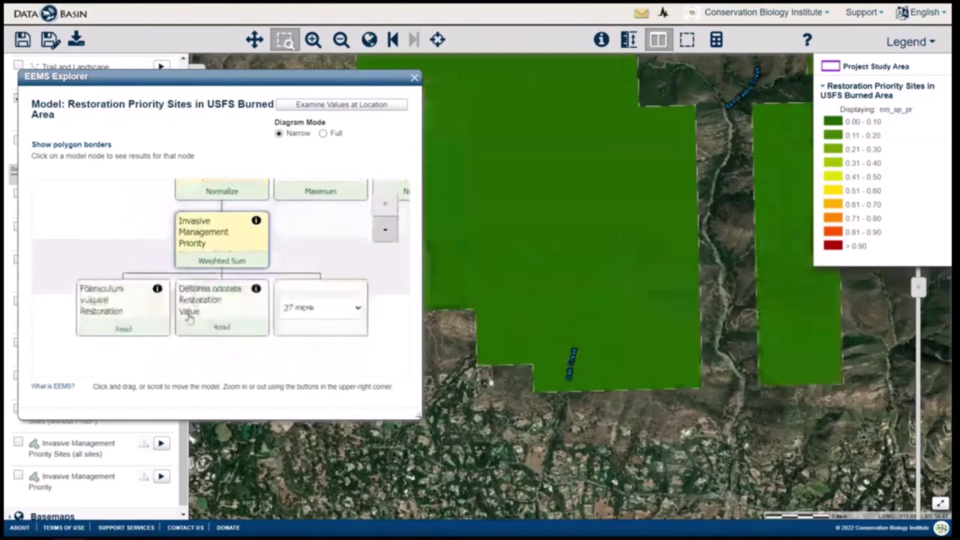
click(115, 308)
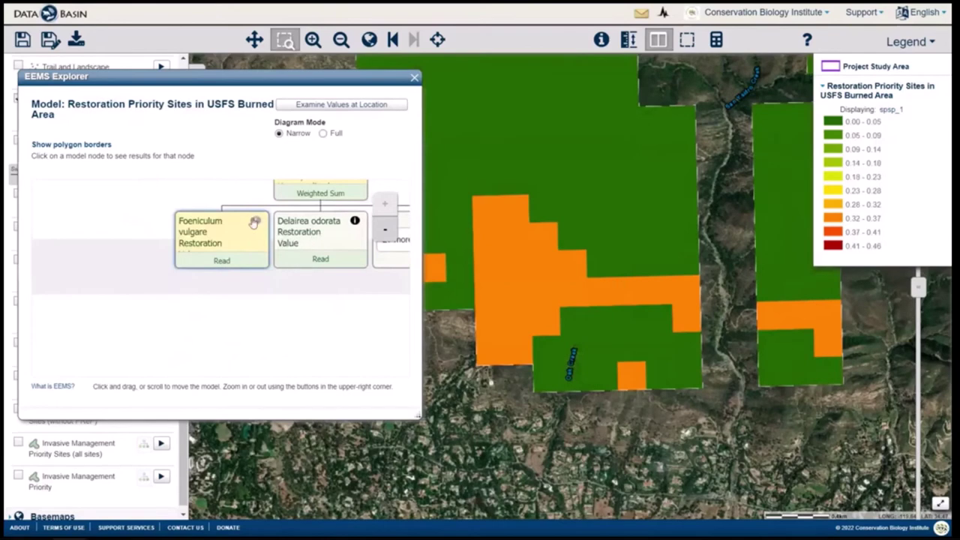
Step: Close the EEMS model and remove the custom style from the Restoration Priority Sites in USFS Burned Area layer
click(414, 77)
click(161, 100)
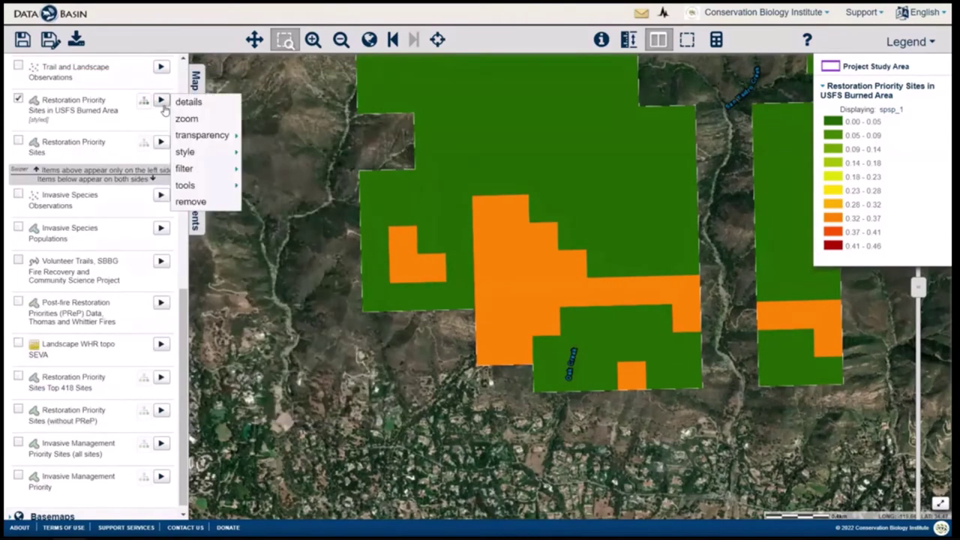
mouse_move(192, 136)
mouse_move(202, 152)
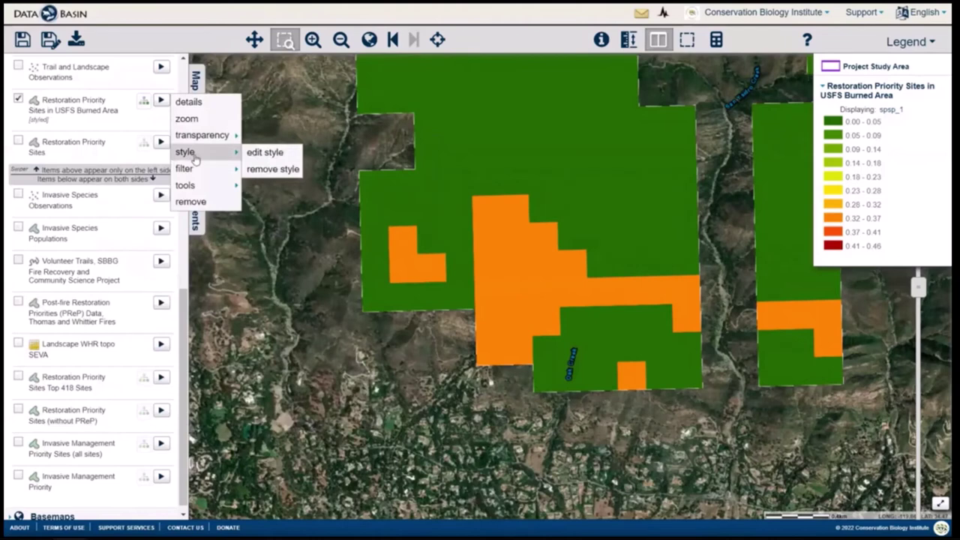
click(267, 171)
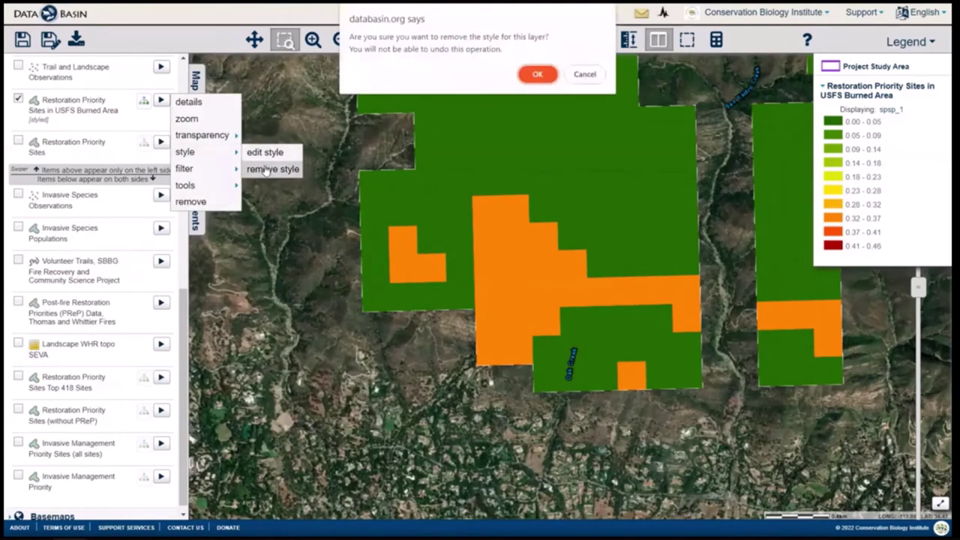
click(536, 74)
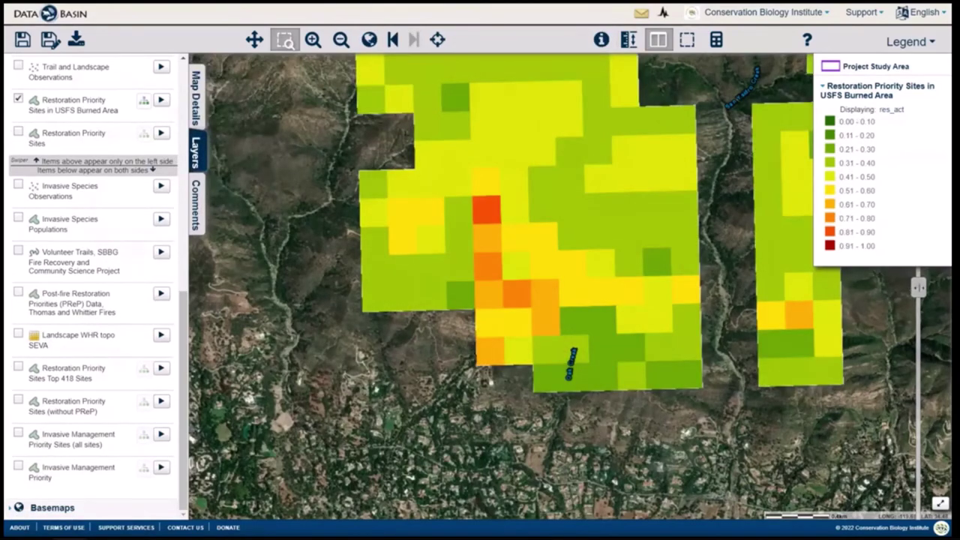
Step: Swipe the priority layer off the map, show Invasive Species Observations, and identify the points at the head of the central canyon
drag(917, 288, 292, 287)
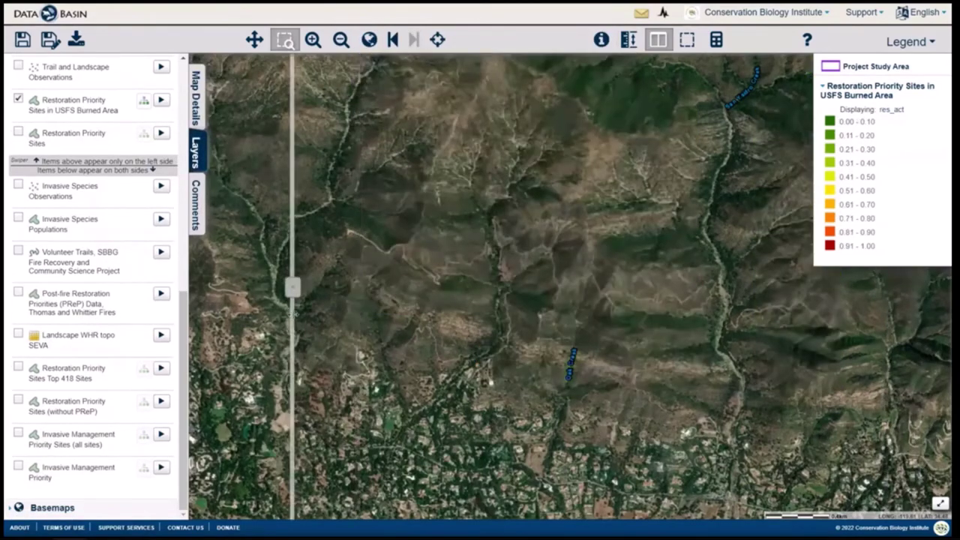
click(19, 186)
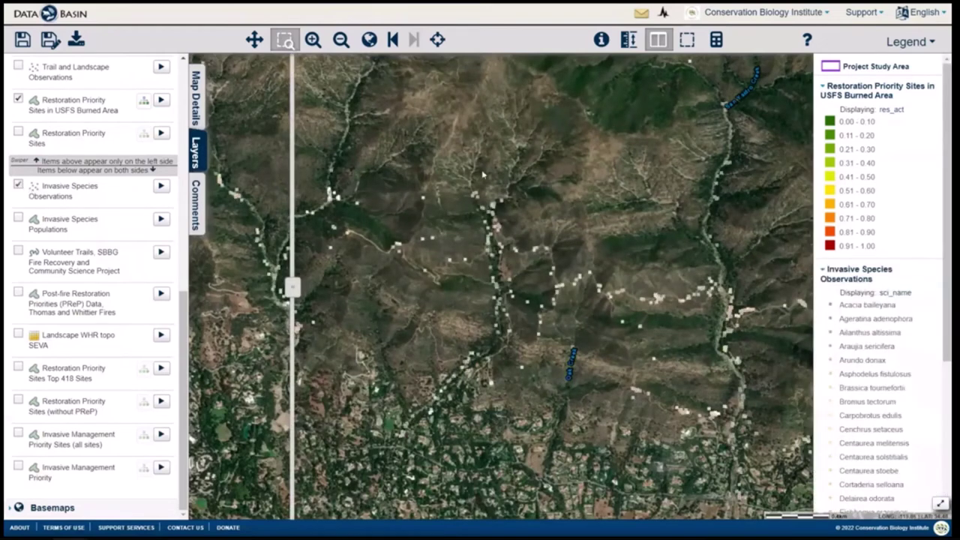
click(600, 39)
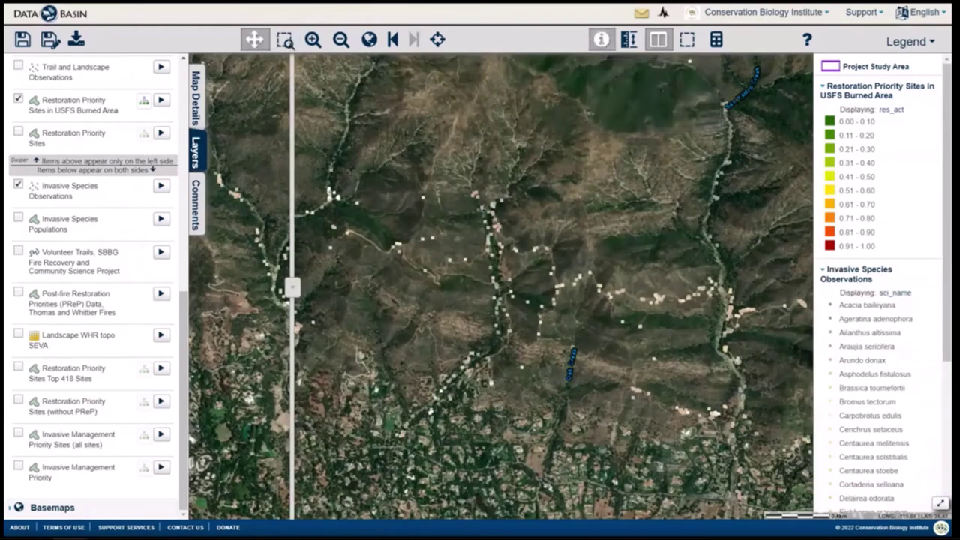
click(482, 209)
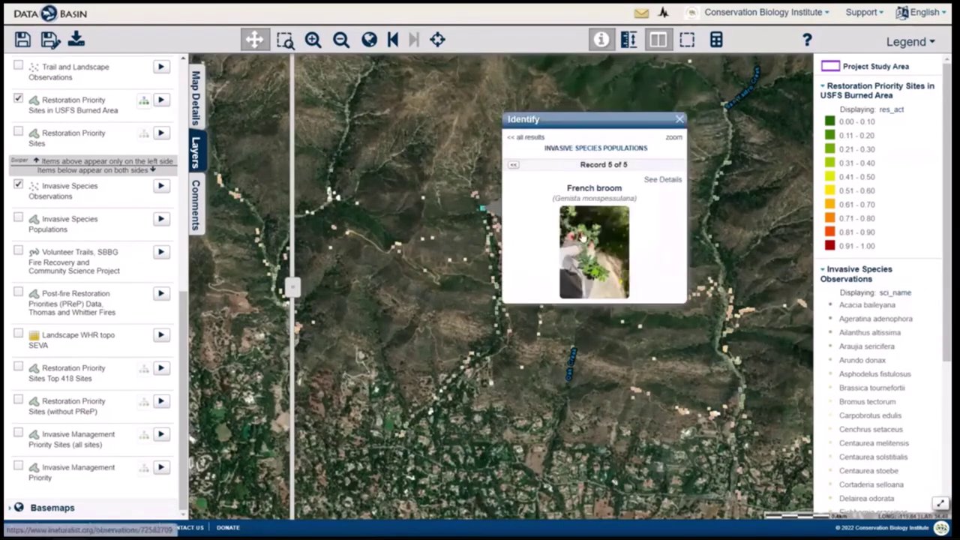
click(579, 236)
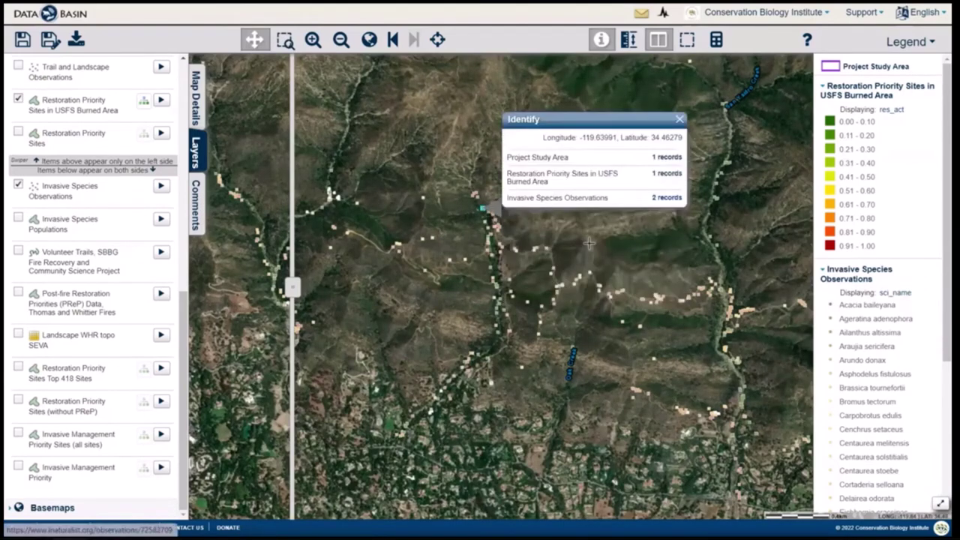
Step: Go through the identified Invasive Species Observations records and examine the detailed attributes of the second castor bean record
click(652, 199)
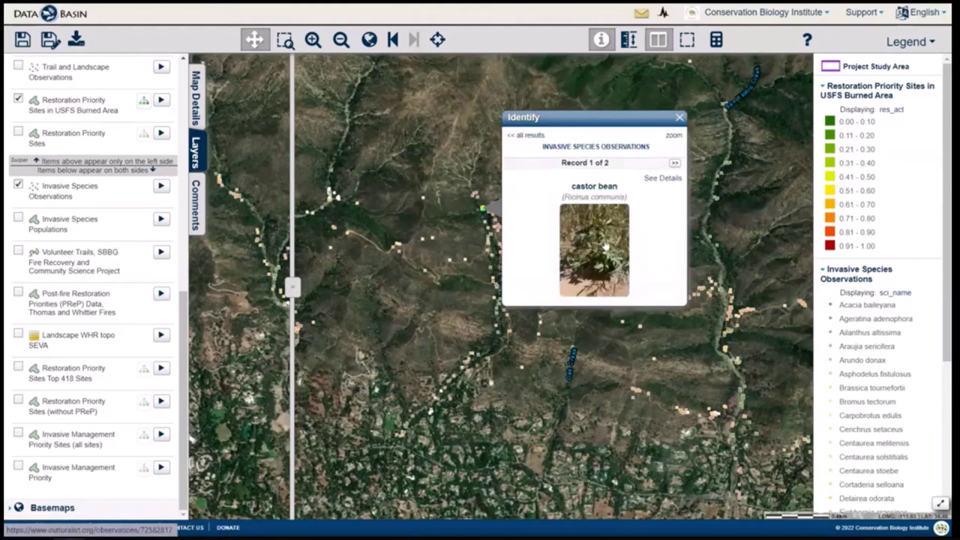
click(674, 163)
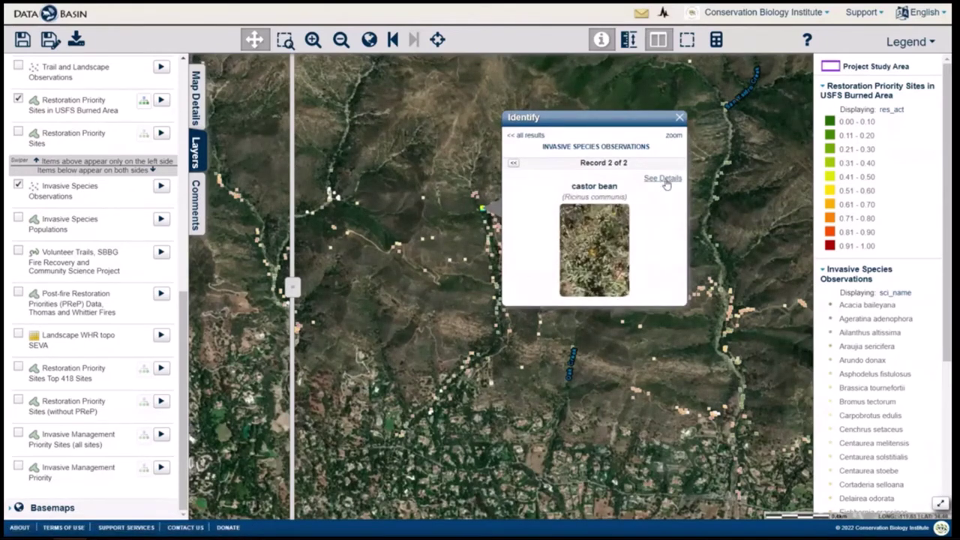
click(664, 179)
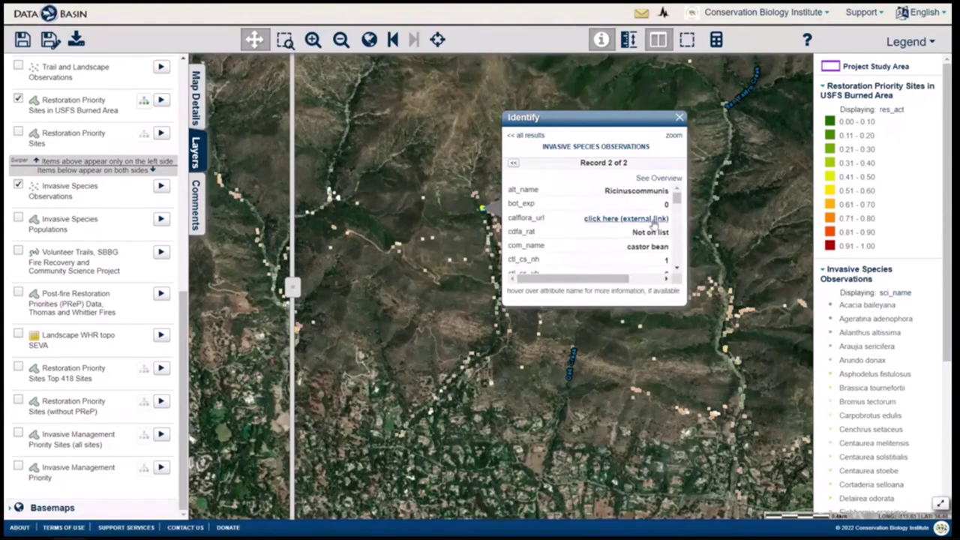
drag(678, 201, 686, 244)
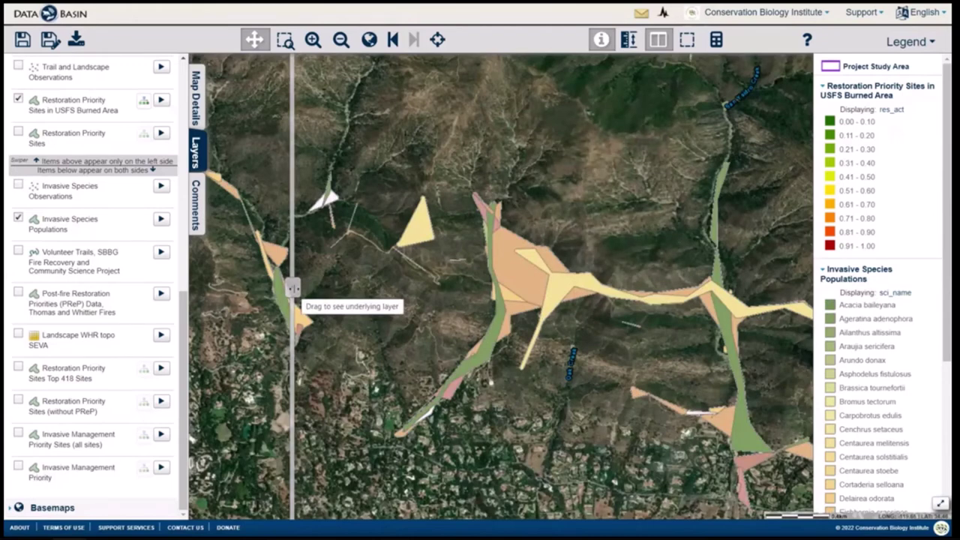
Step: Swipe the Restoration Priority Sites in USFS Burned Area layer across the central canyon and back to compare it with Invasive Species Populations
drag(292, 287, 557, 283)
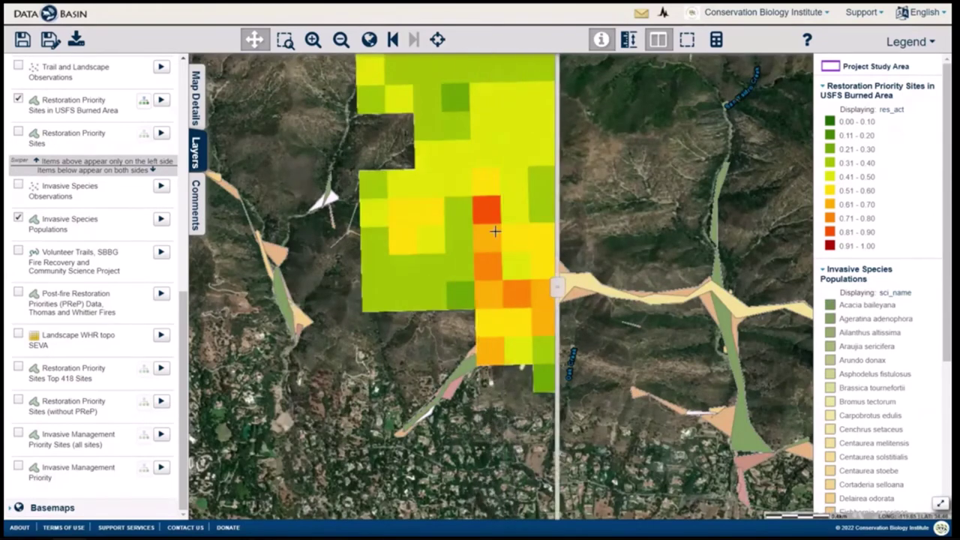
click(599, 41)
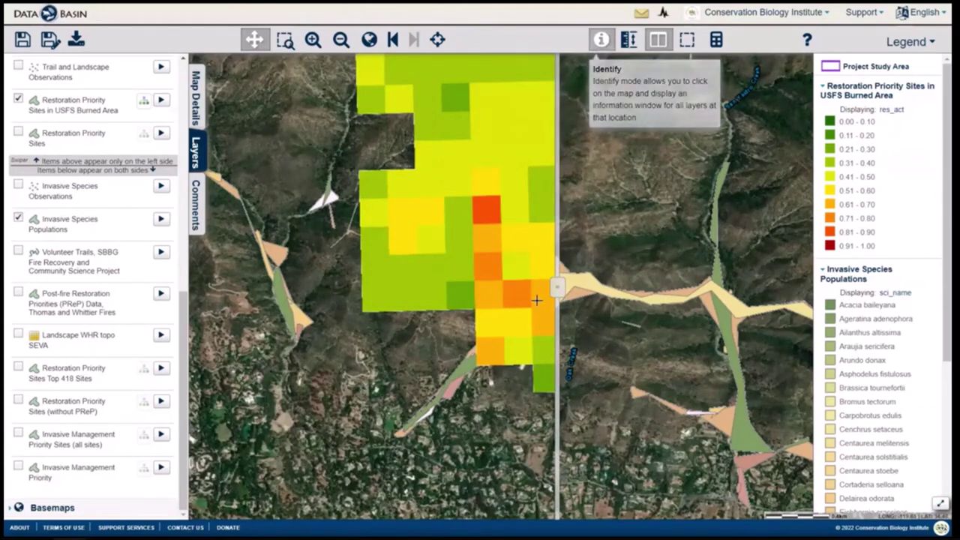
drag(555, 287, 304, 287)
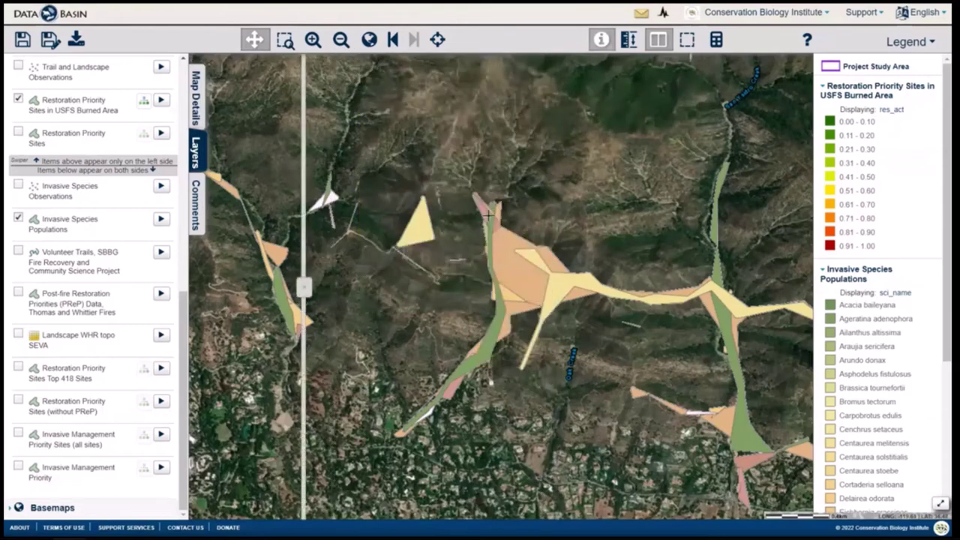
Step: Identify the overlapping polygons at the head of the central canyon and show the Invasive Species Populations results
scroll(488, 216, up, 1)
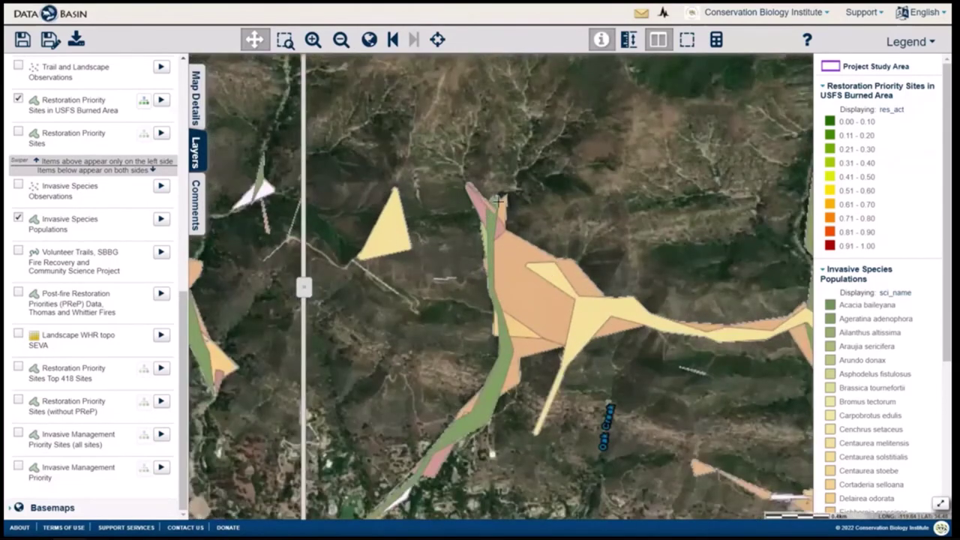
scroll(497, 201, up, 1)
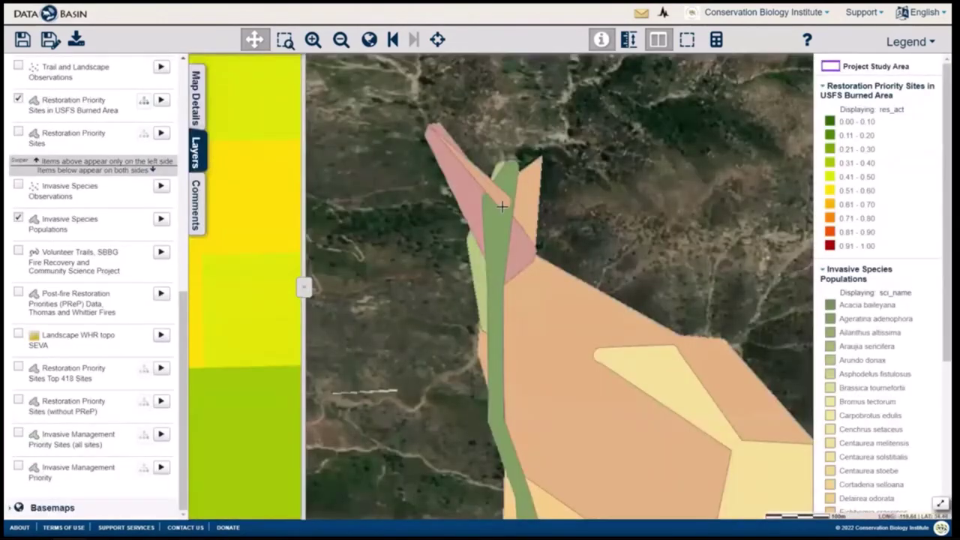
click(503, 210)
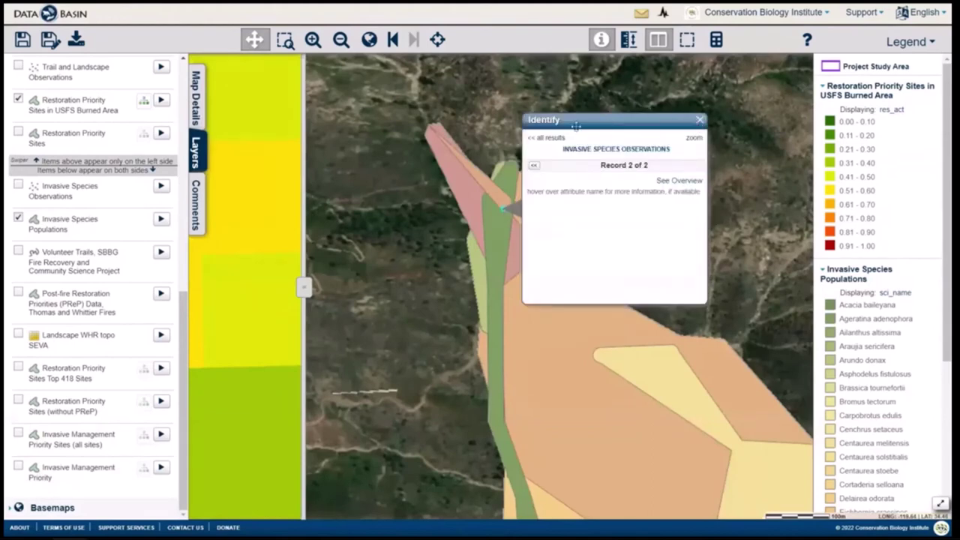
click(547, 139)
click(687, 198)
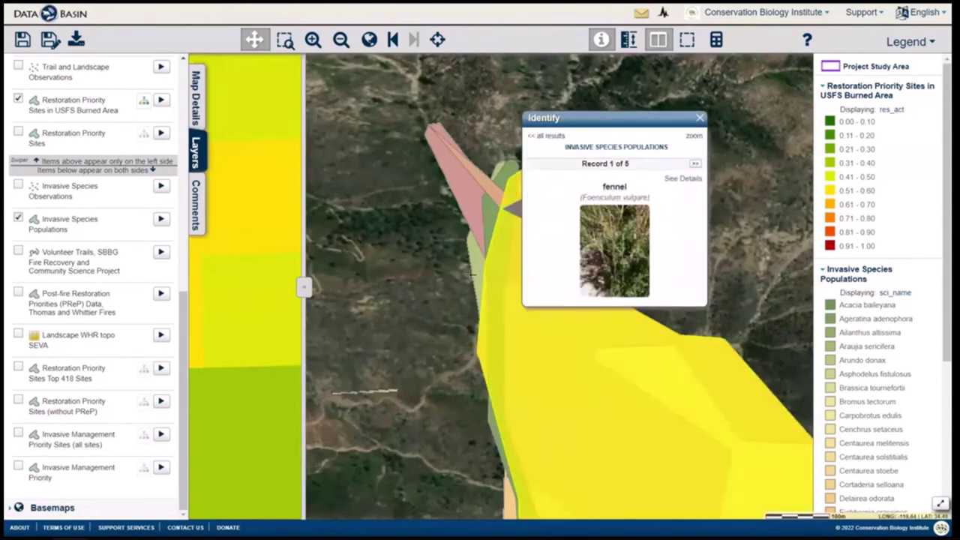
Step: Go through all five identified Invasive Species Populations records, viewing each highlighted extent across the canyons, and close the results
scroll(442, 276, down, 1)
scroll(444, 292, down, 1)
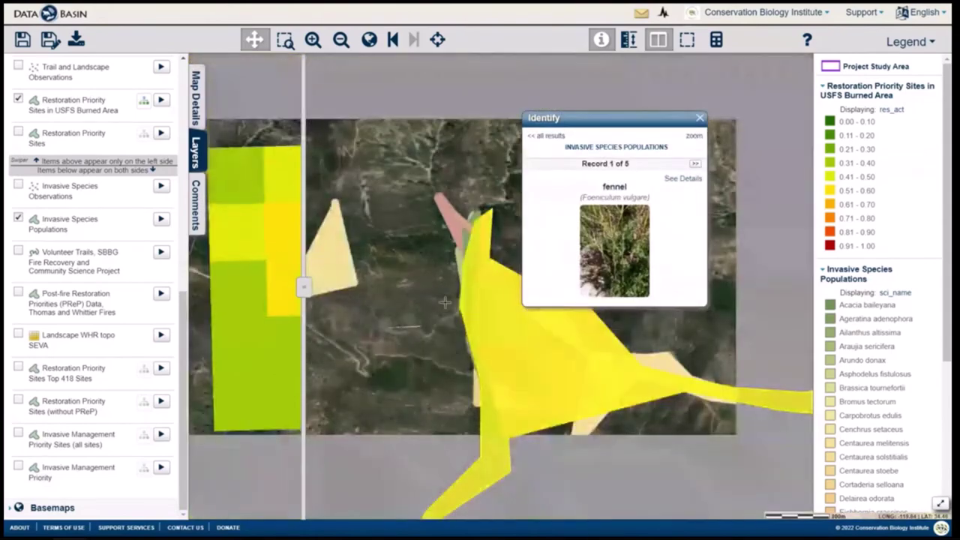
scroll(437, 347, down, 1)
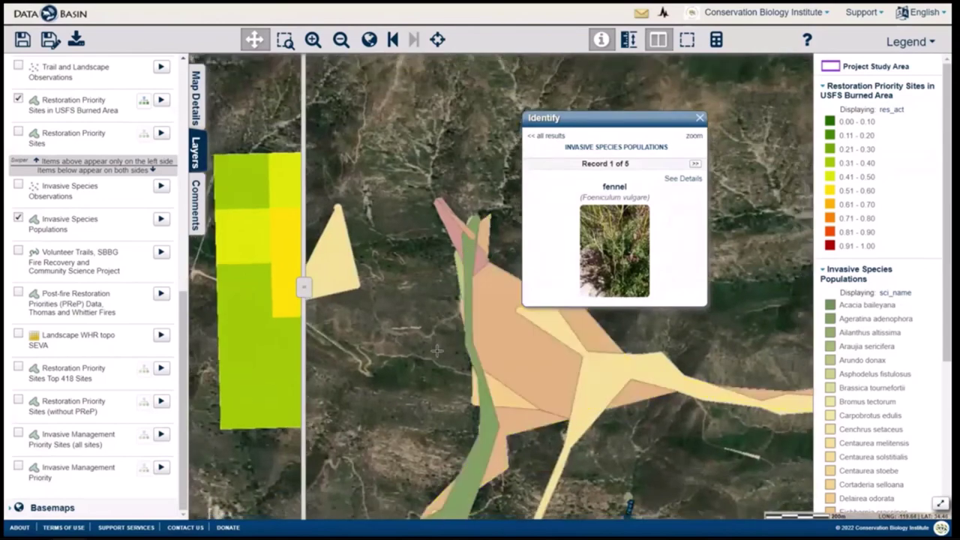
scroll(436, 350, down, 1)
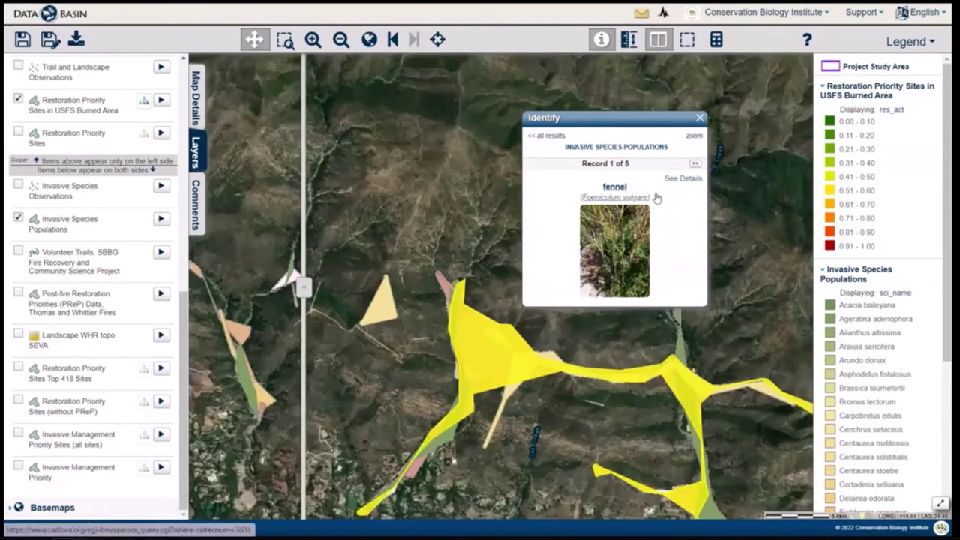
click(695, 165)
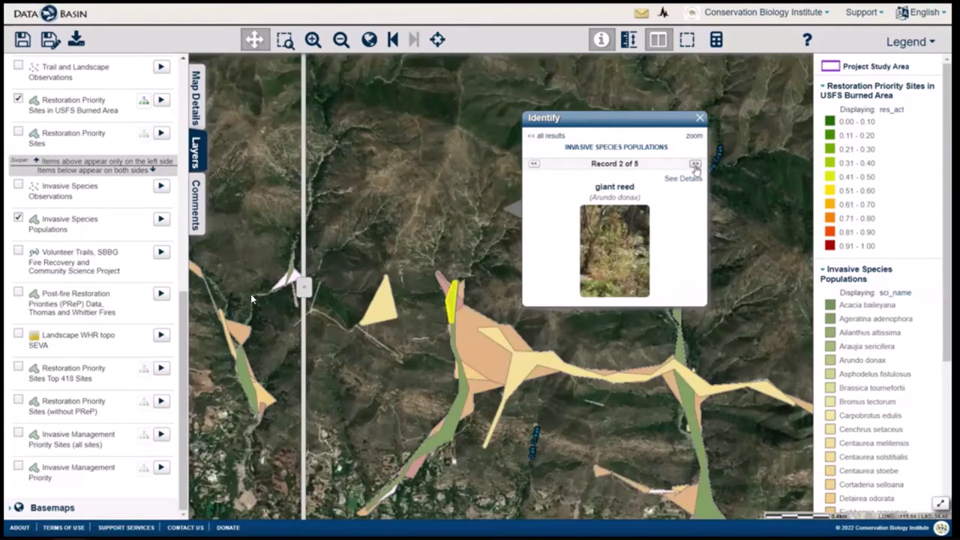
click(694, 165)
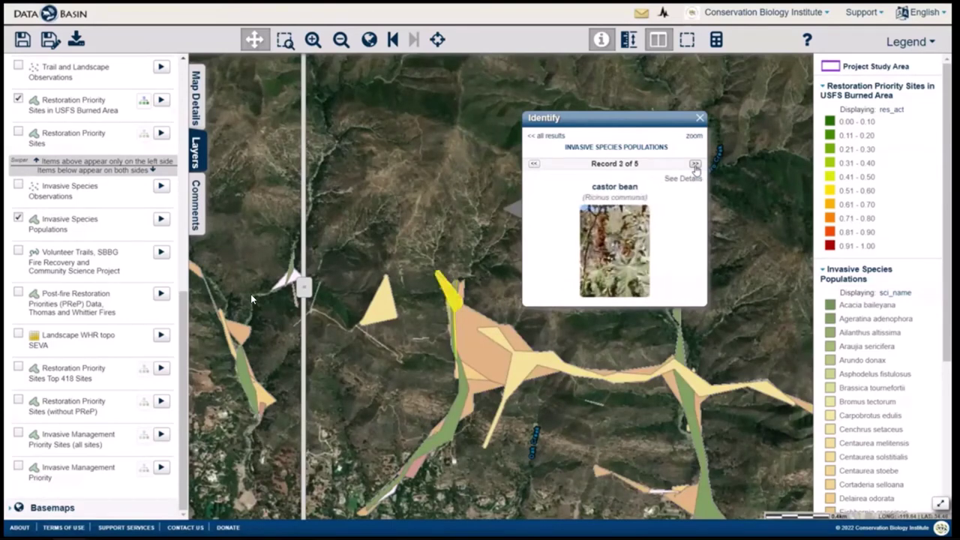
click(694, 165)
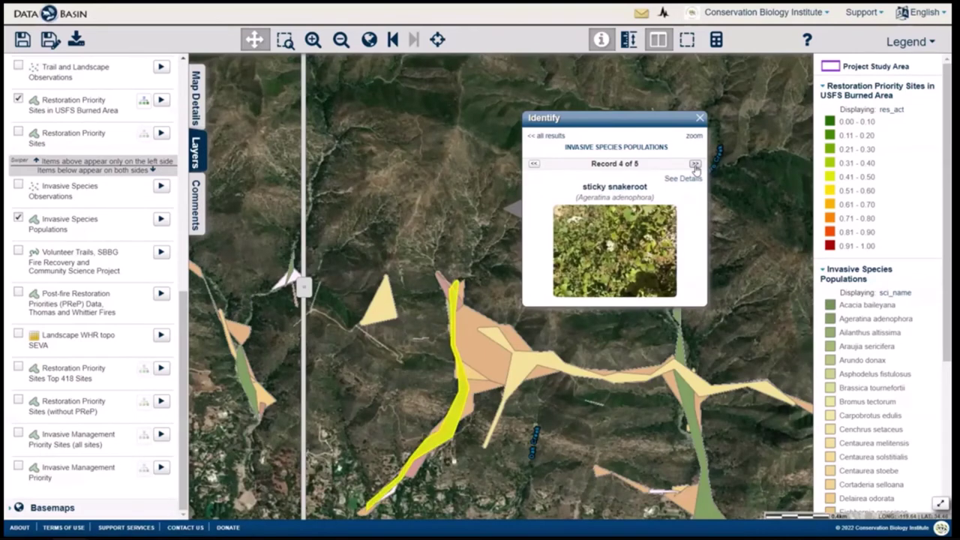
click(695, 165)
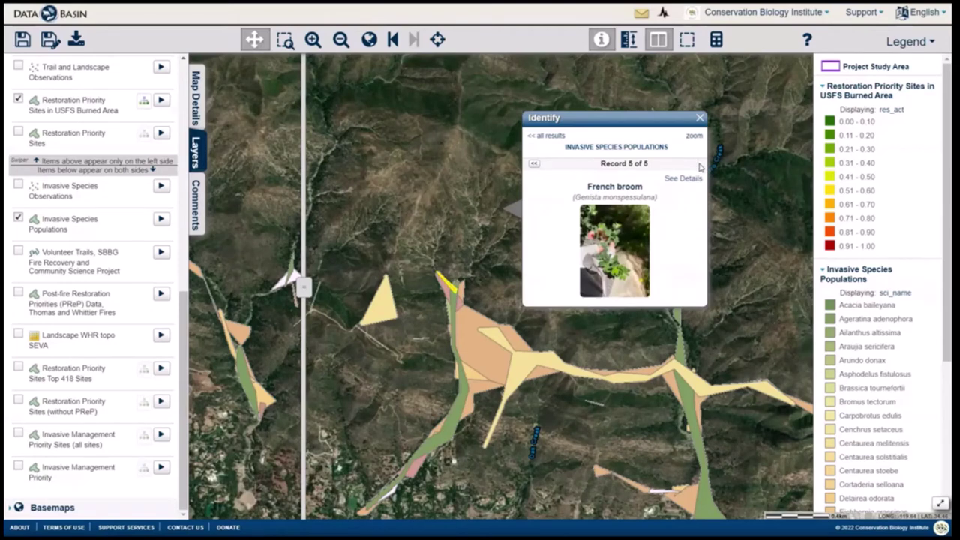
click(700, 119)
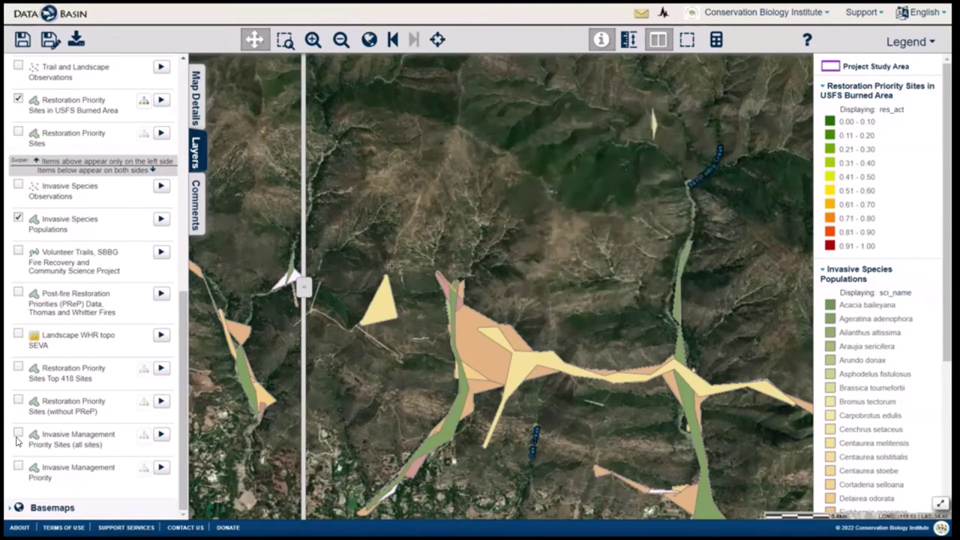
Step: Switch to EEMS Online and examine the Restoration Action Locations map of the Fire Recovery and Community Science model up close
scroll(182, 315, up, 4)
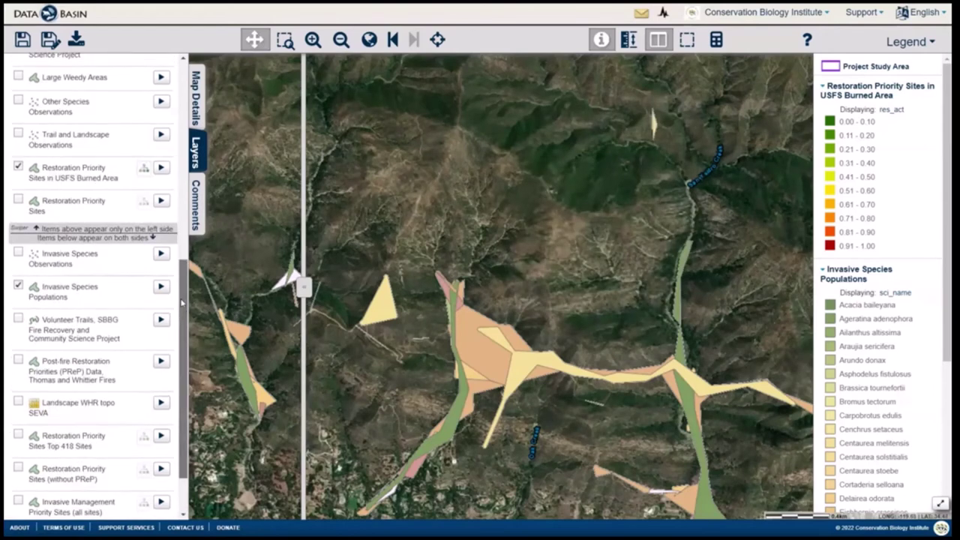
click(19, 353)
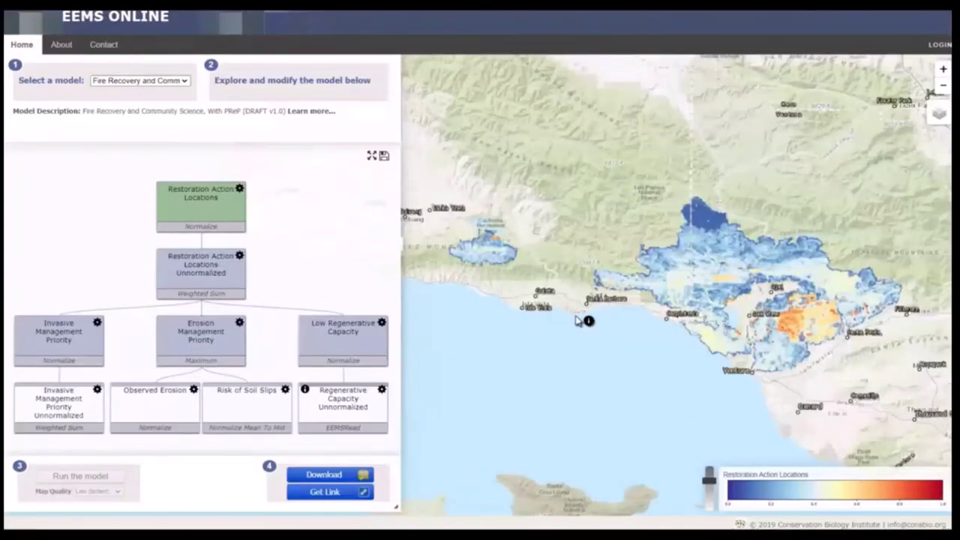
scroll(589, 315, up, 2)
scroll(596, 292, up, 1)
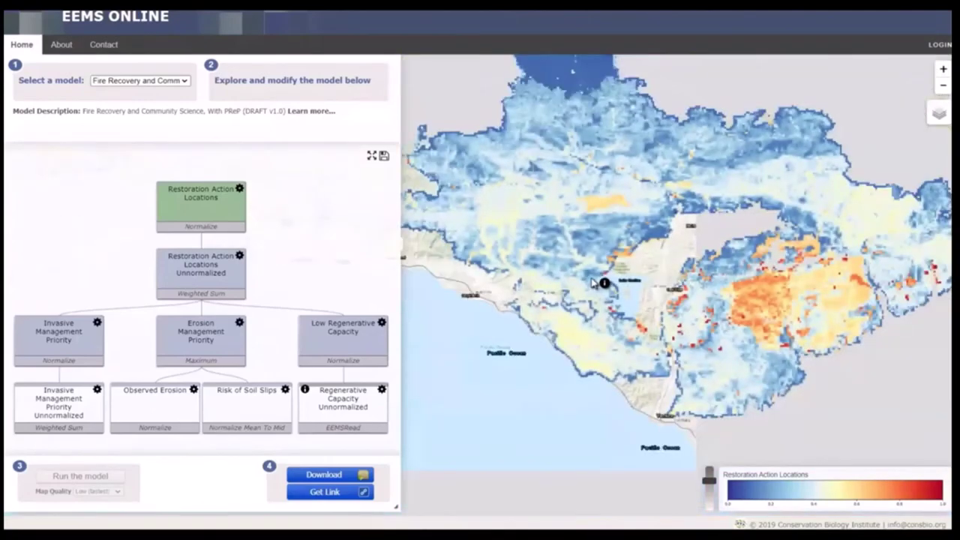
scroll(591, 281, down, 2)
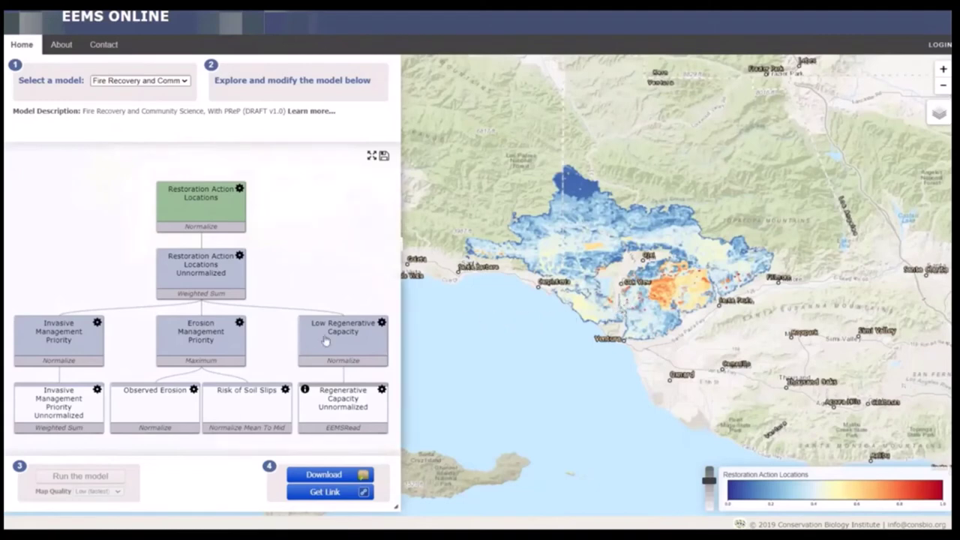
Step: Trace Erosion Management Priority through Risk of Soil Slips and Risk of Soil Slips Raw to Soil Burn Severity, and return to it
click(195, 341)
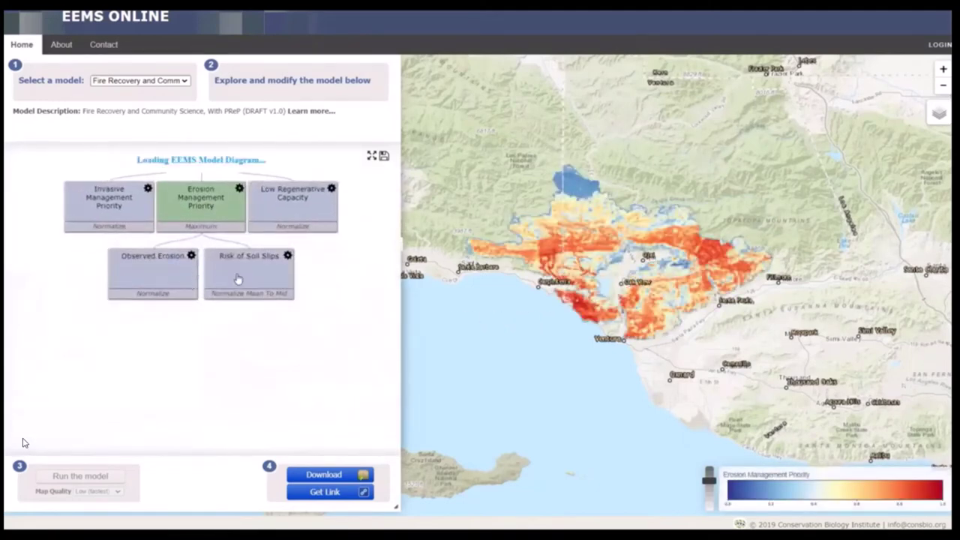
click(246, 283)
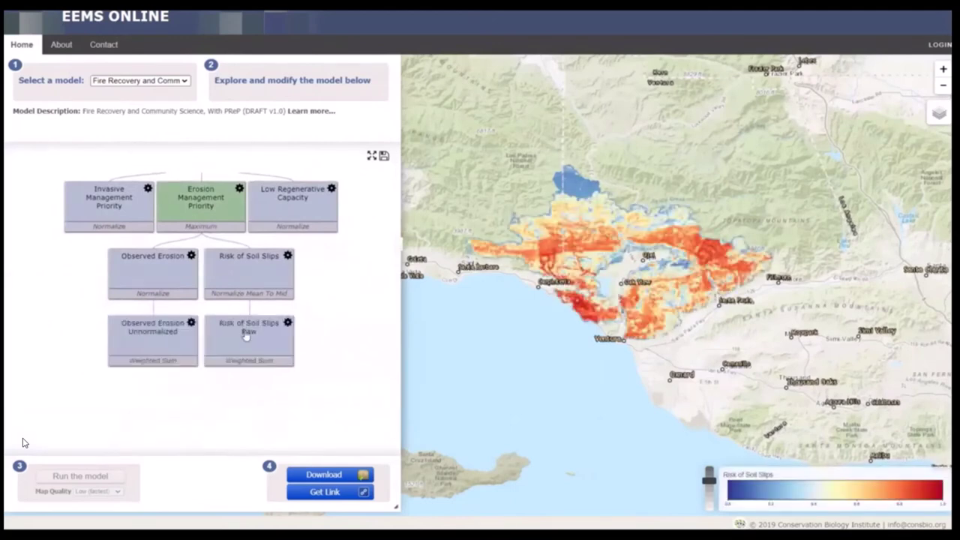
click(246, 334)
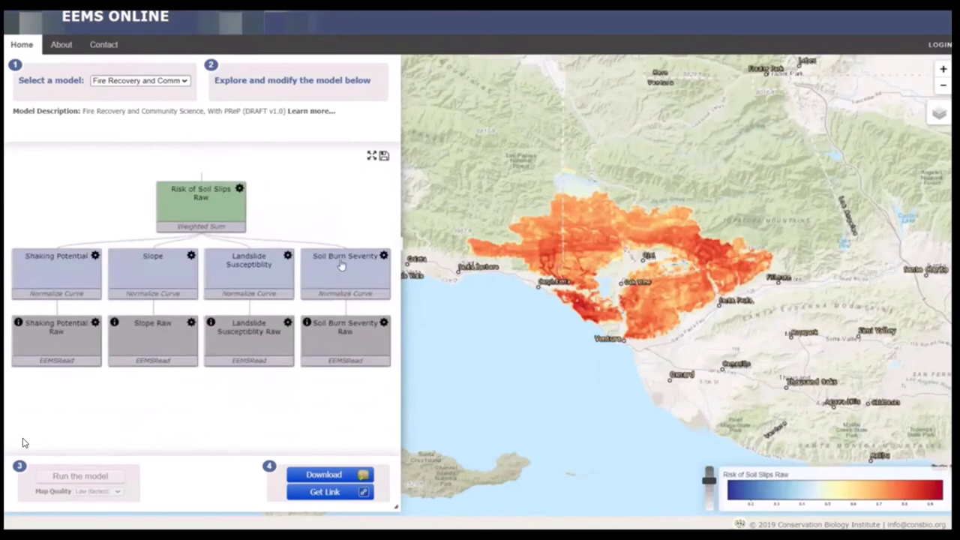
click(341, 263)
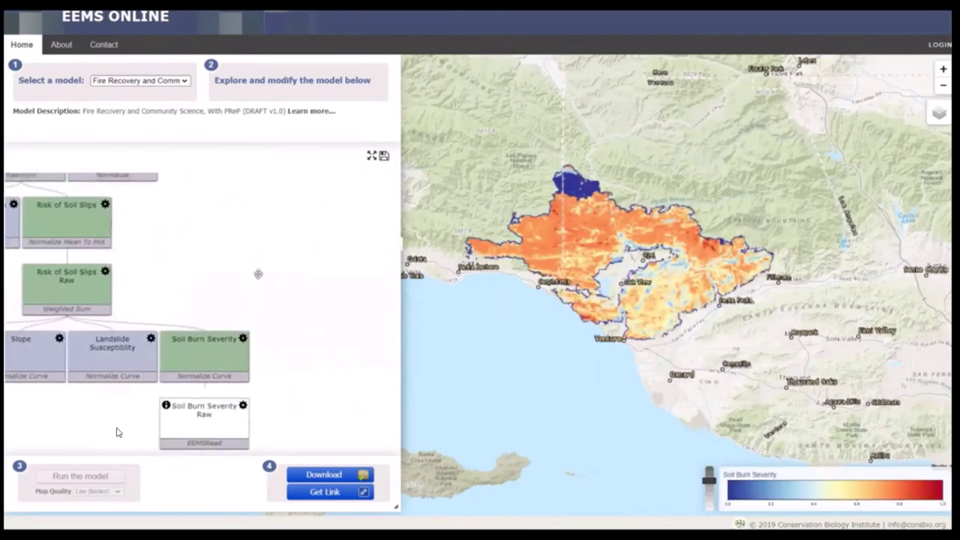
drag(258, 273, 235, 280)
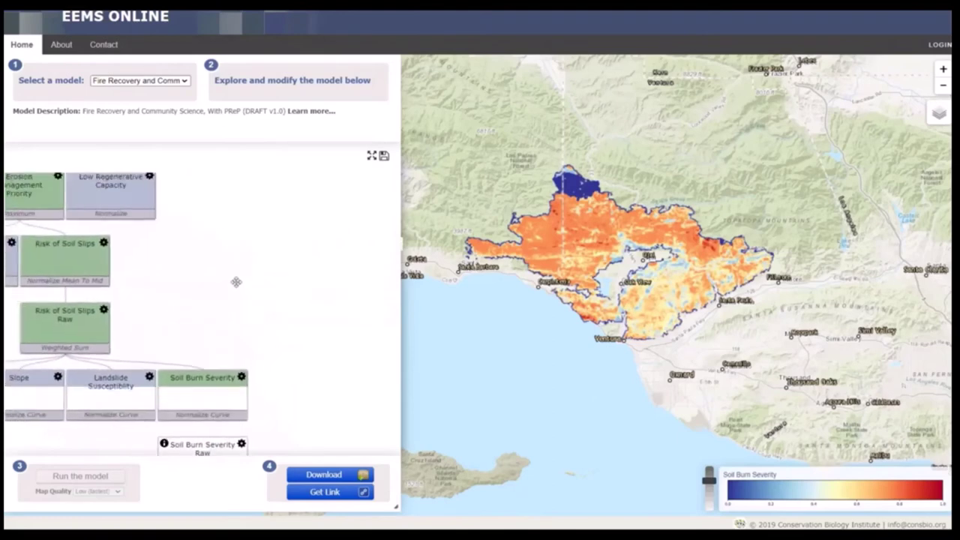
click(47, 210)
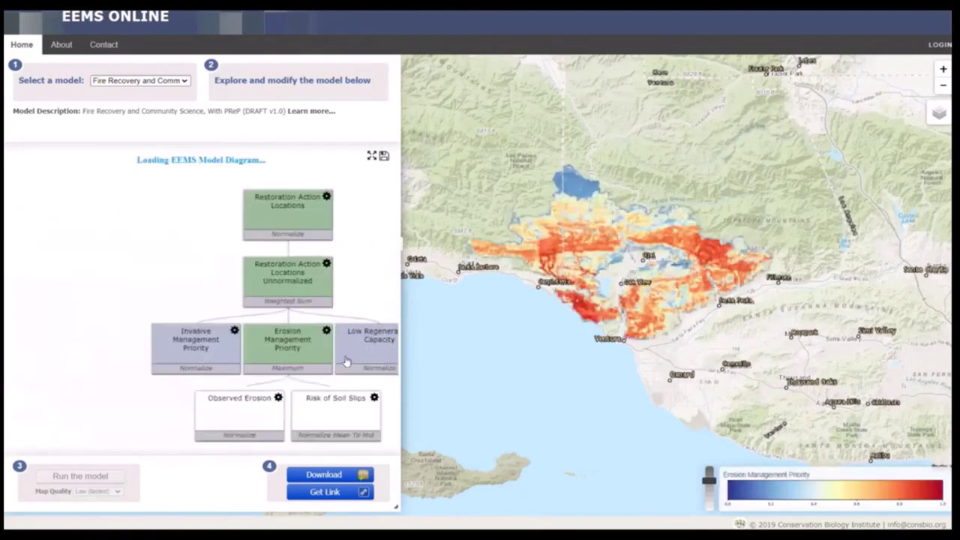
Step: Set the Weighted Sum weights of Restoration Action Locations Unnormalized to .4, .4, .2 and run the model
click(326, 265)
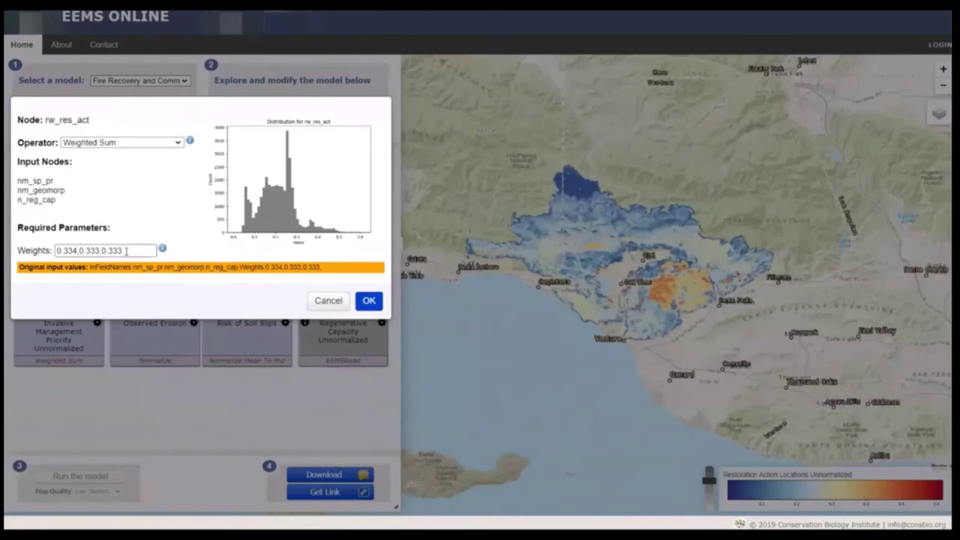
drag(124, 250, 26, 249)
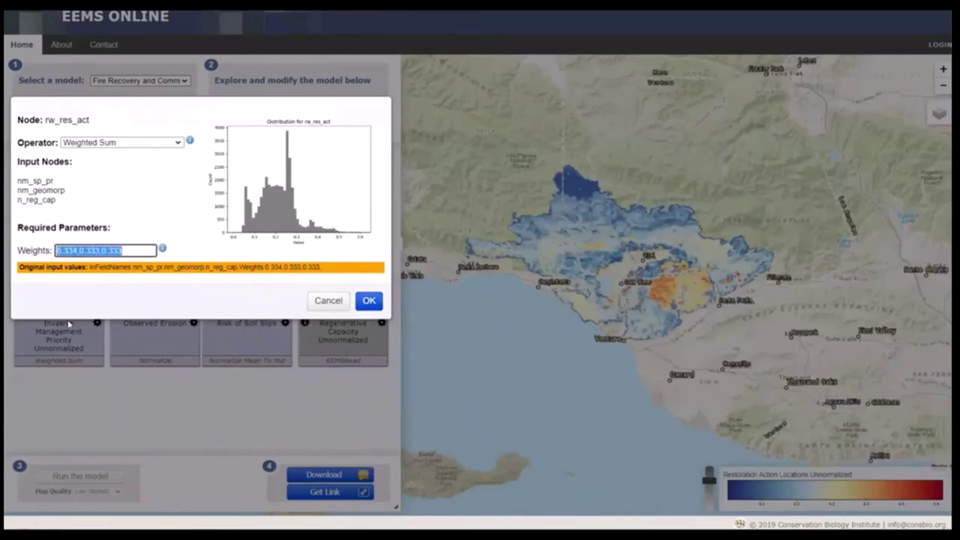
key(BackSpace)
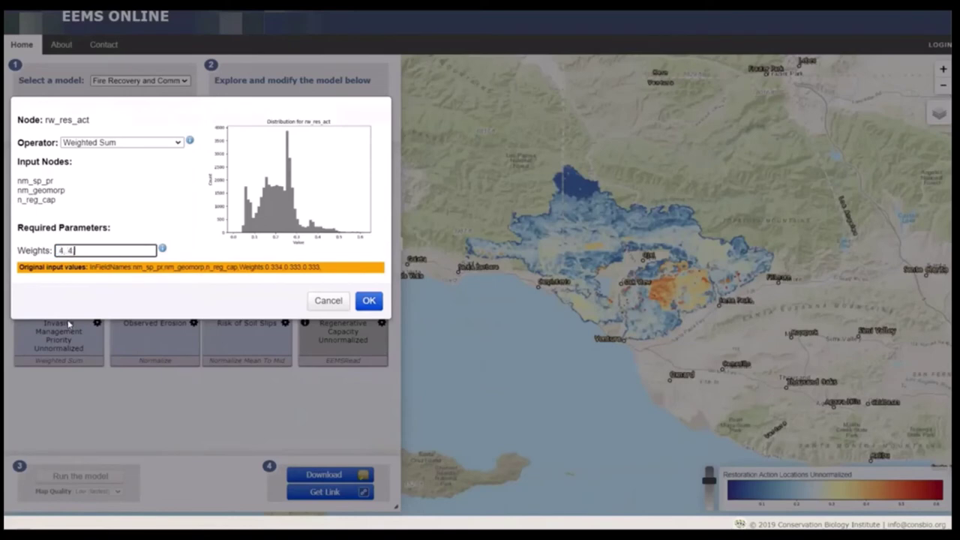
text(4, 4, 2)
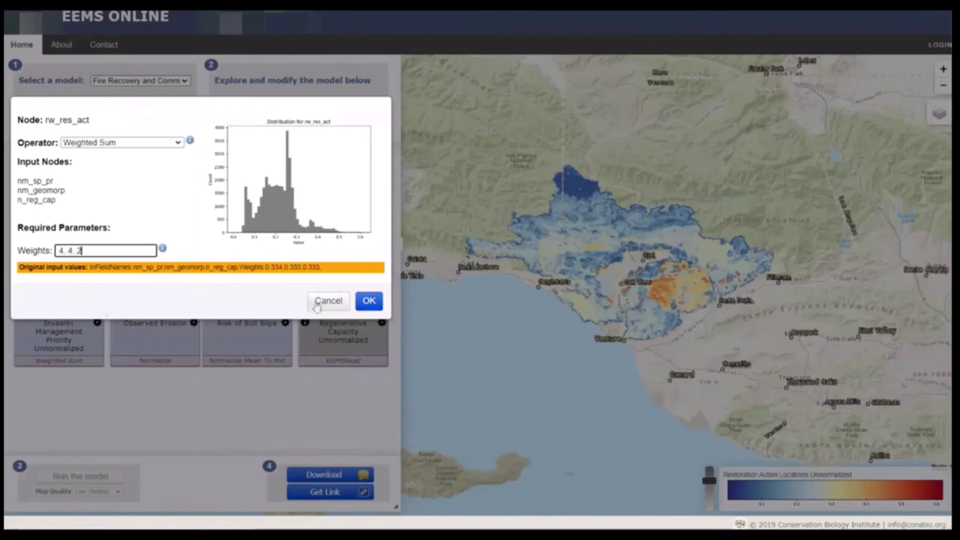
click(368, 301)
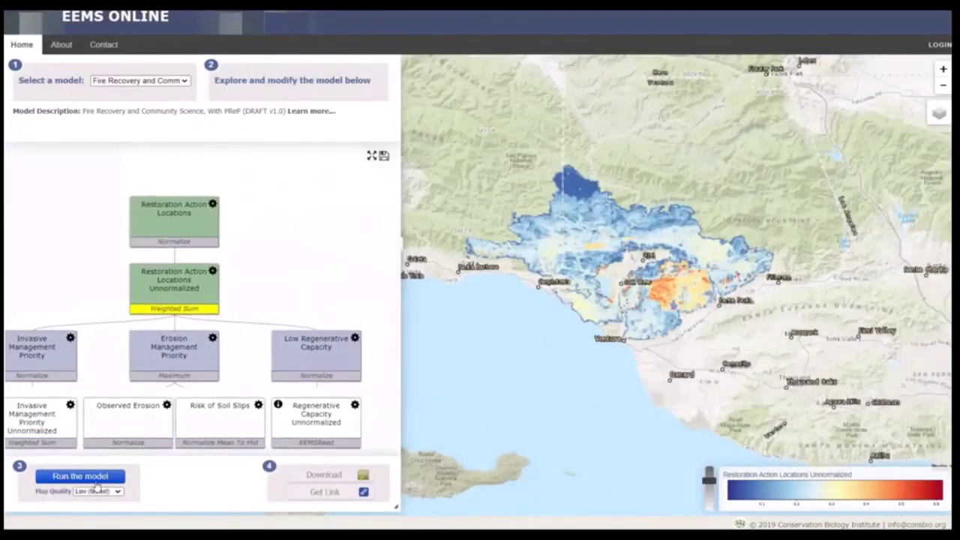
click(94, 477)
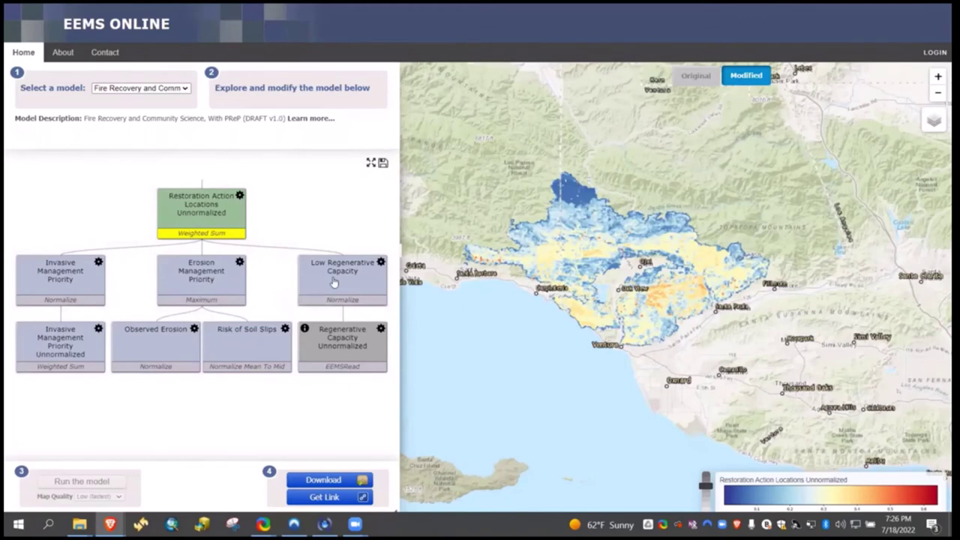
Step: Compare the original and modified model maps, first across the whole area and again close up at its western end
click(686, 79)
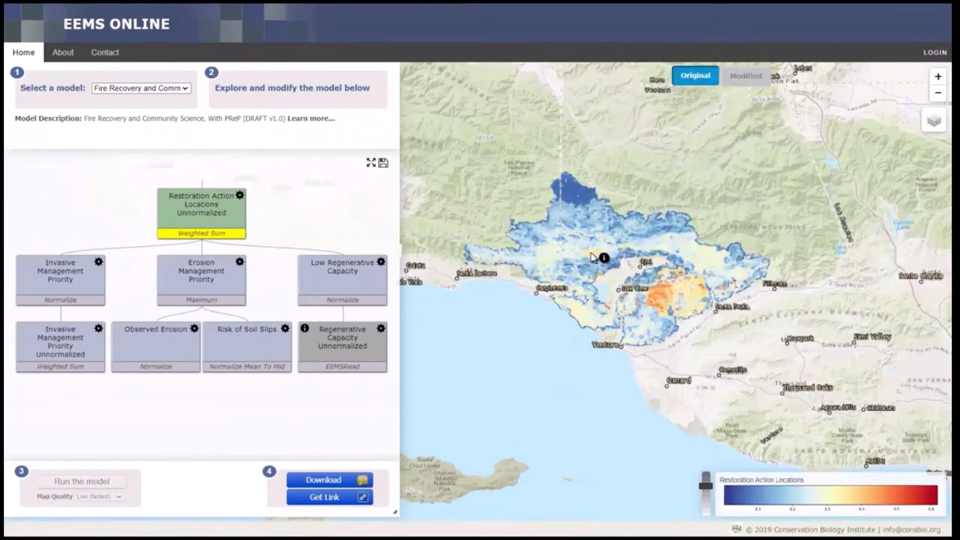
click(733, 81)
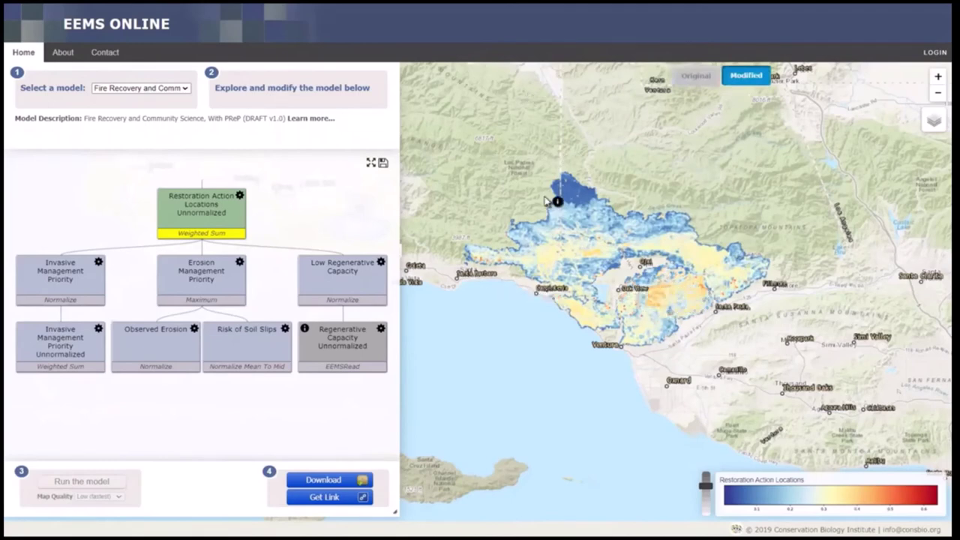
drag(454, 253, 519, 297)
scroll(519, 297, up, 5)
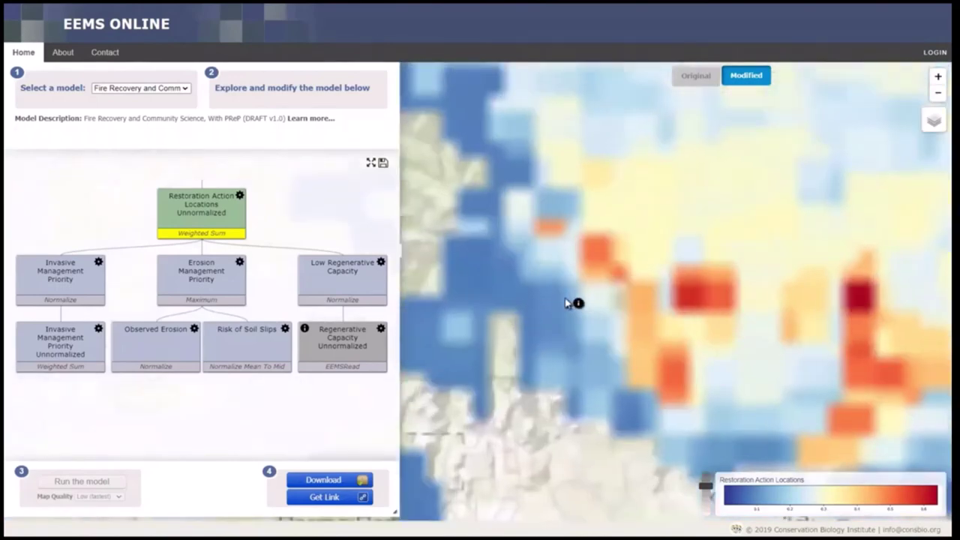
click(692, 78)
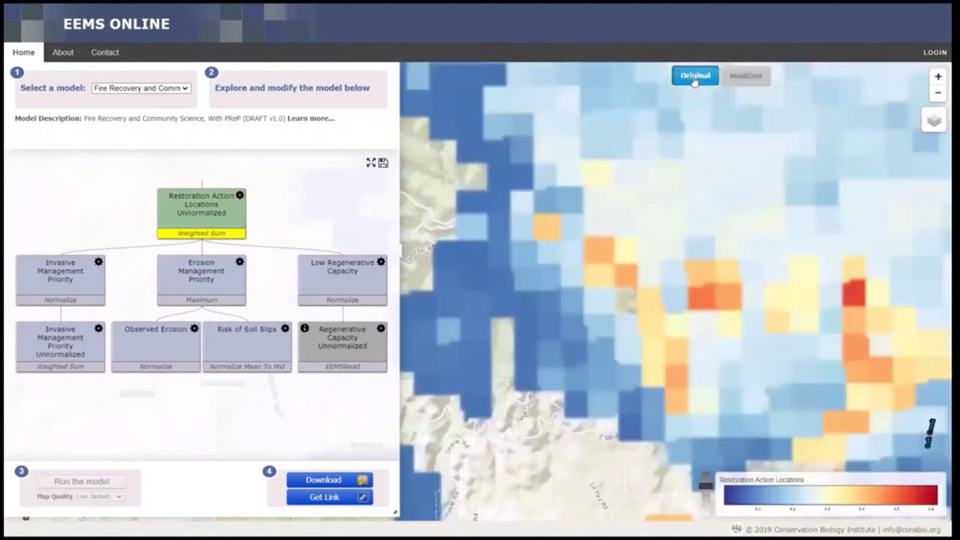
click(742, 78)
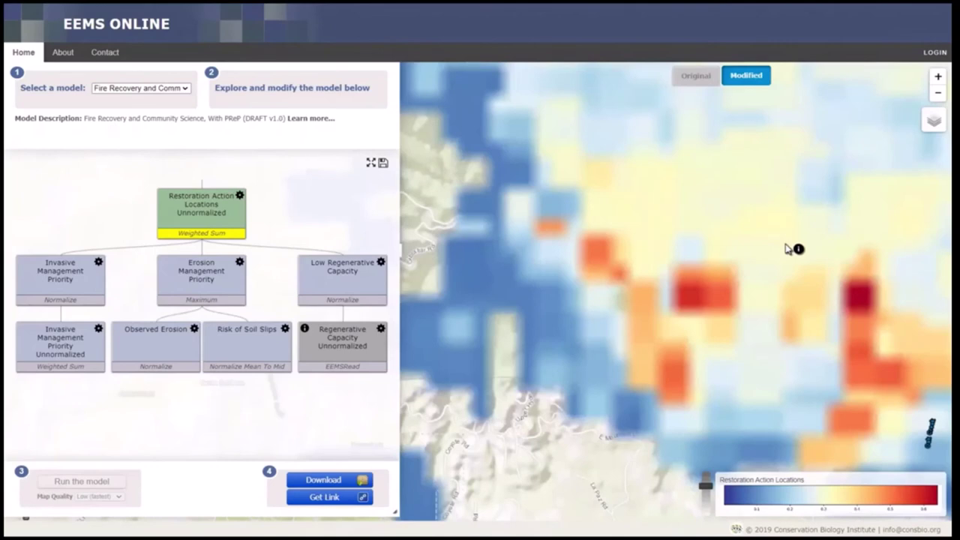
drag(788, 248, 677, 246)
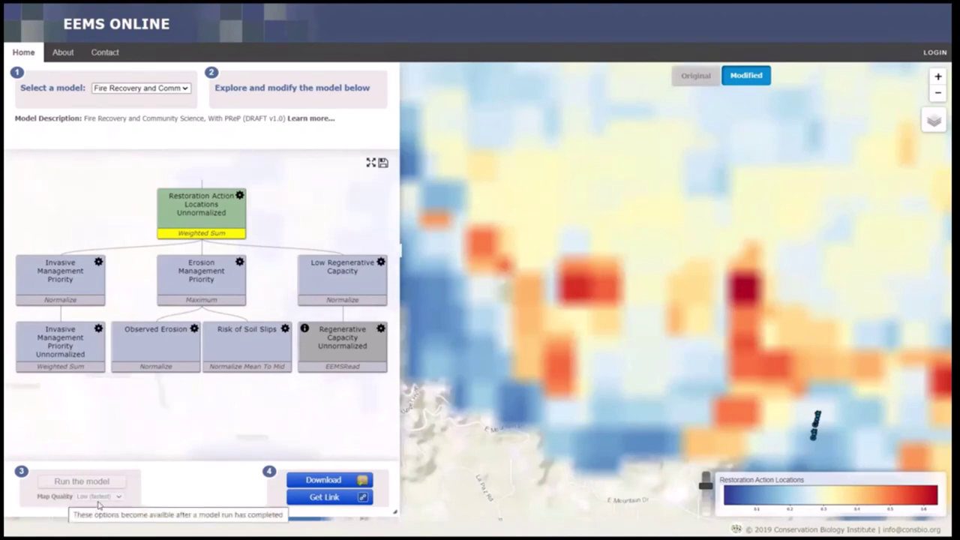
Step: Query the dark red cell northwest of Oak Creek on the original map and examine its node values up to Restoration Action Locations
click(689, 78)
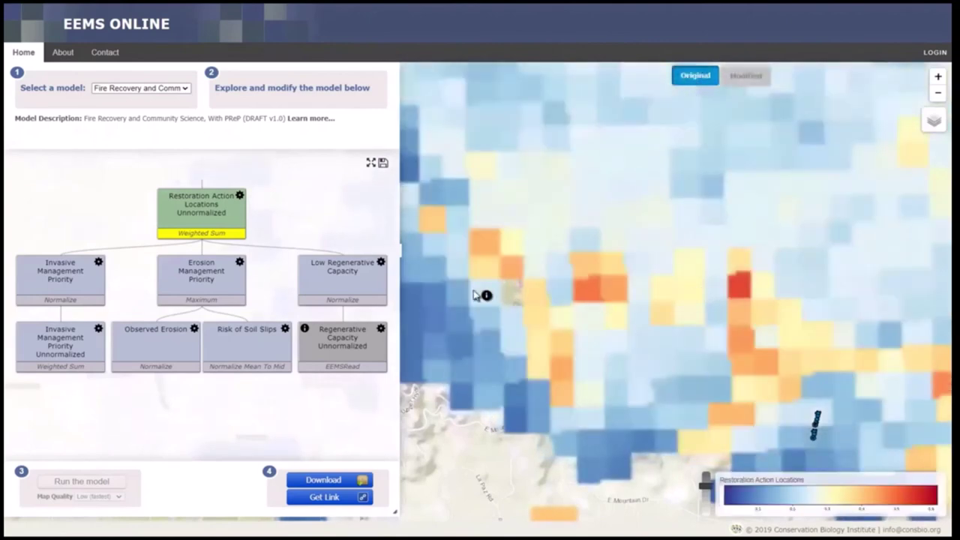
click(739, 292)
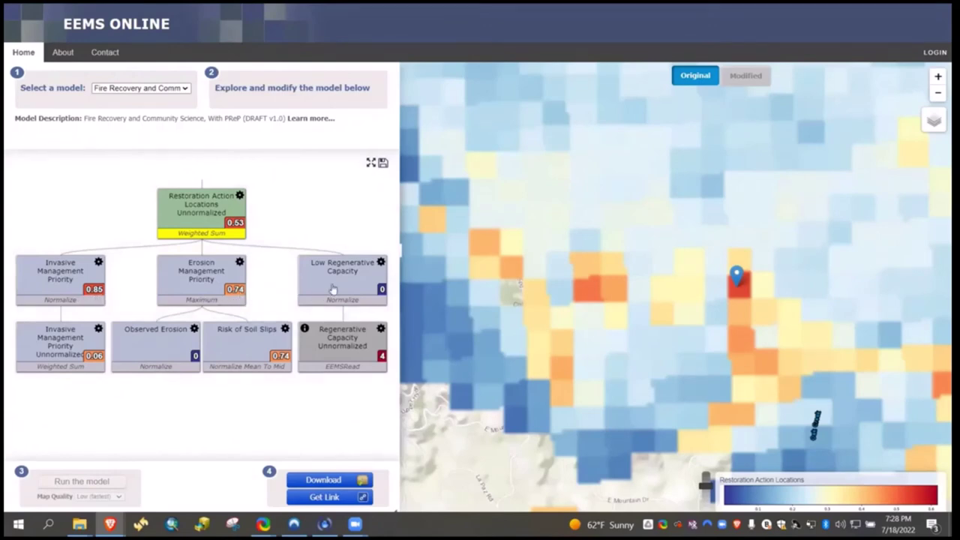
scroll(277, 247, up, 3)
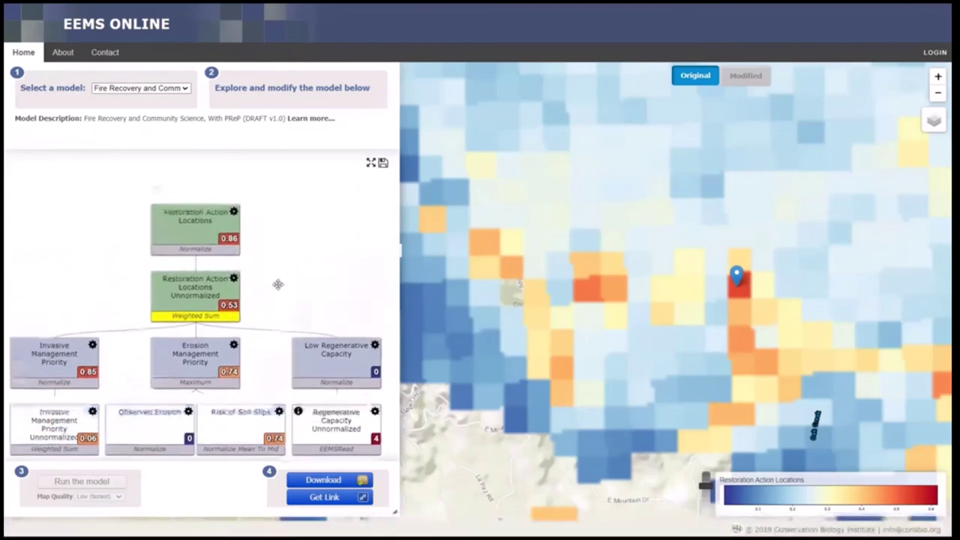